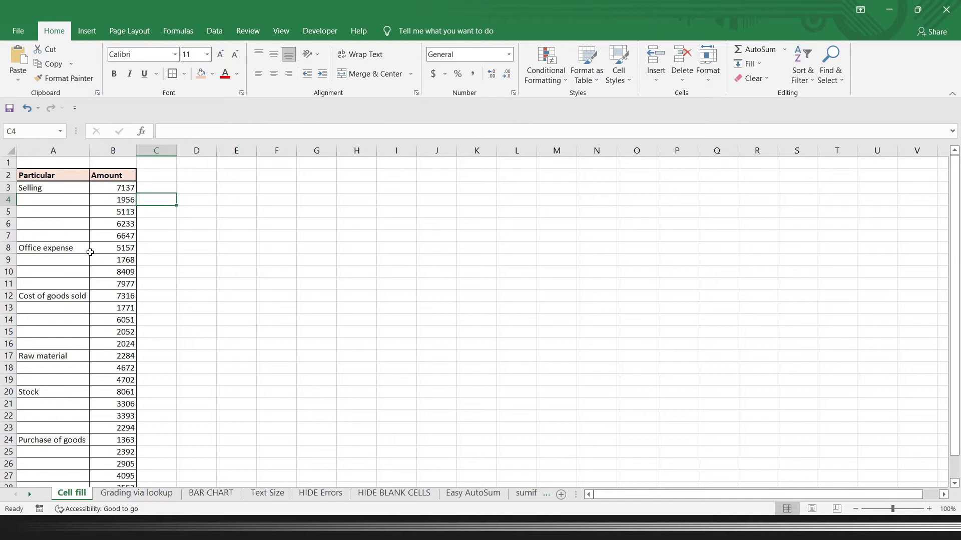
key(ctrl+z)
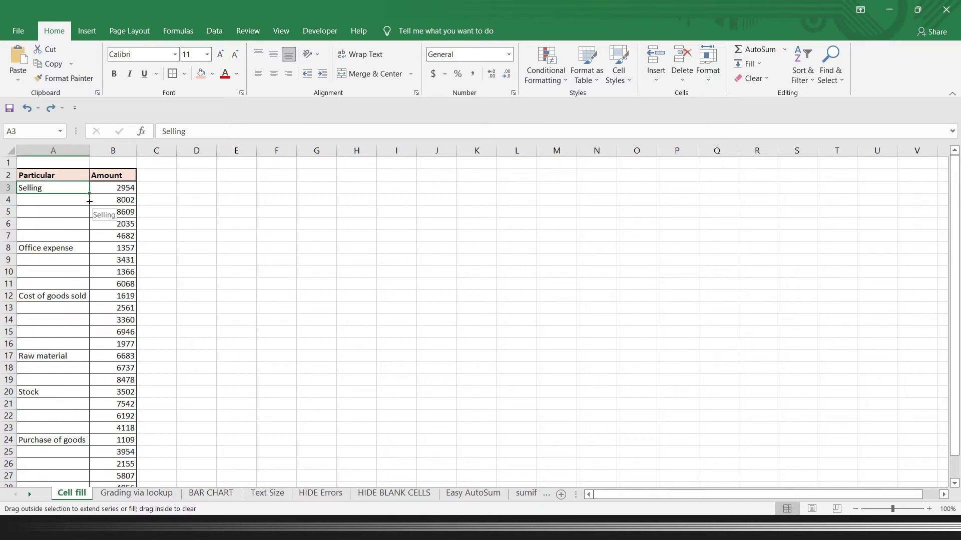
drag(90, 194, 78, 279)
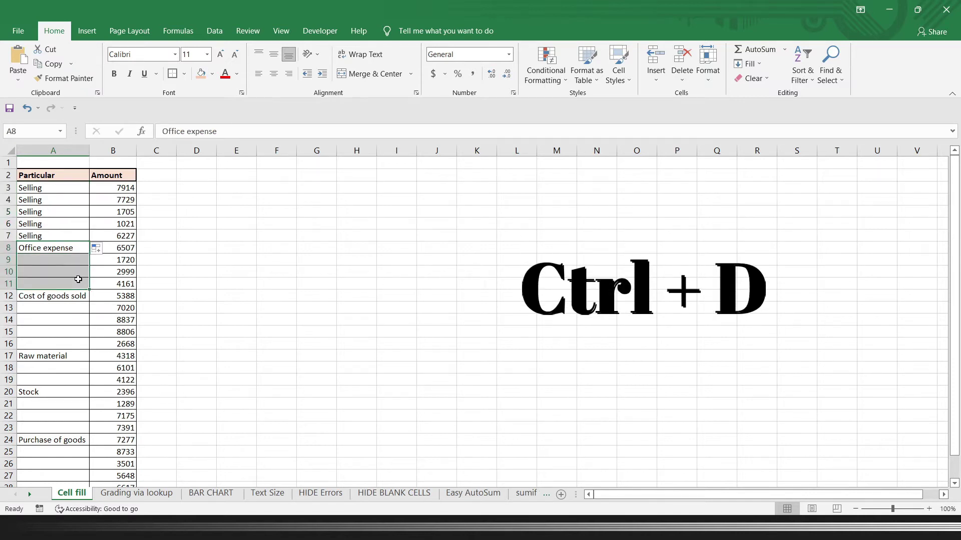
key(ctrl+d)
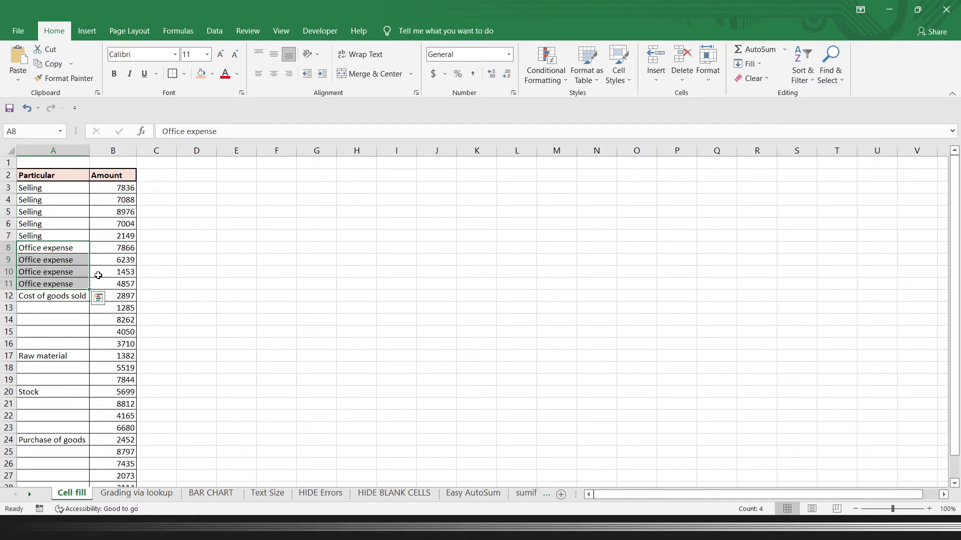
key(ctrl+z)
key(ctrl+z)
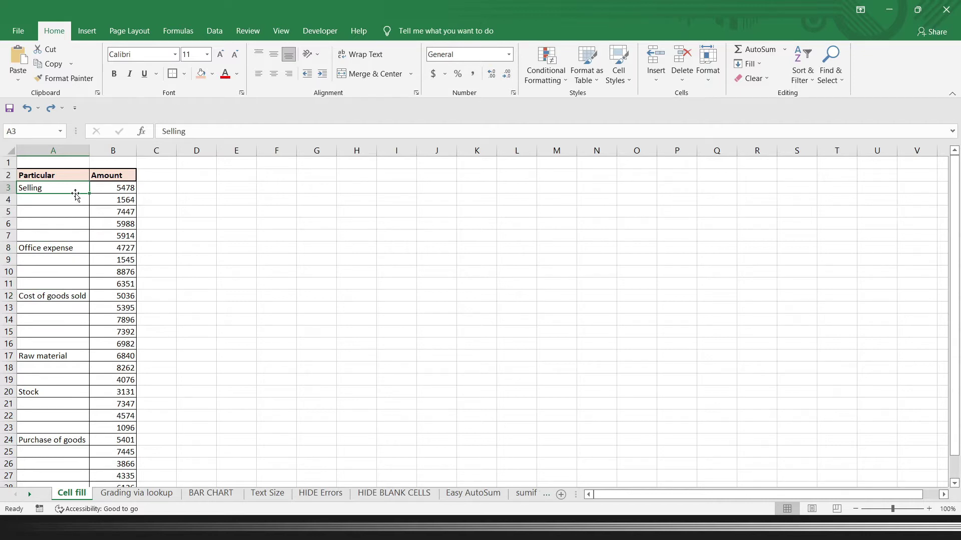
- Select only the blank cells in the Particular and Amount table using Go To Special › Blanks
key(ctrl+a)
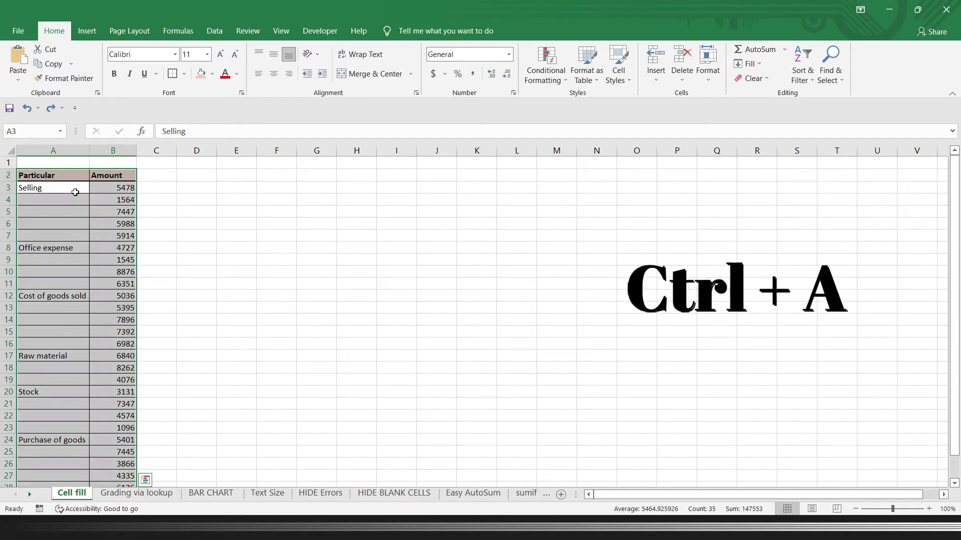
key(F5)
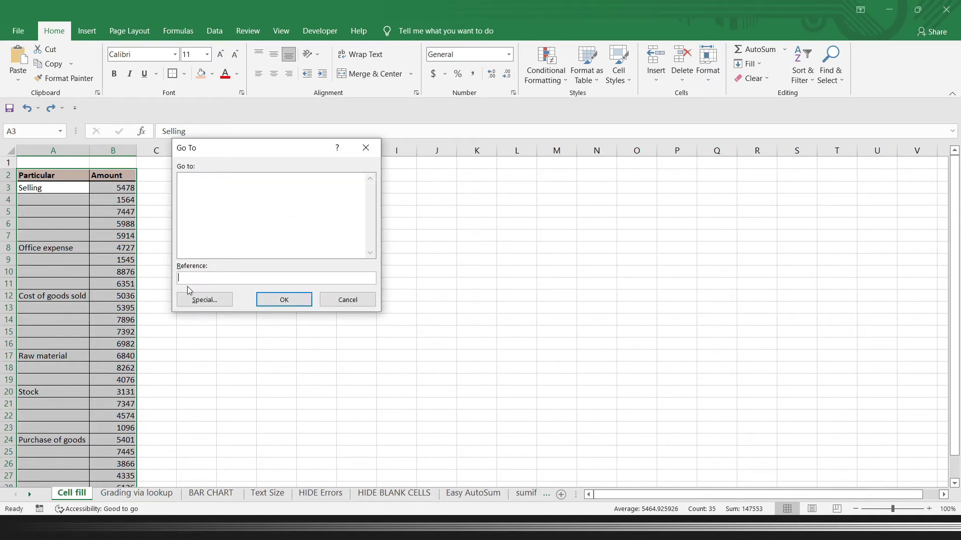
click(196, 300)
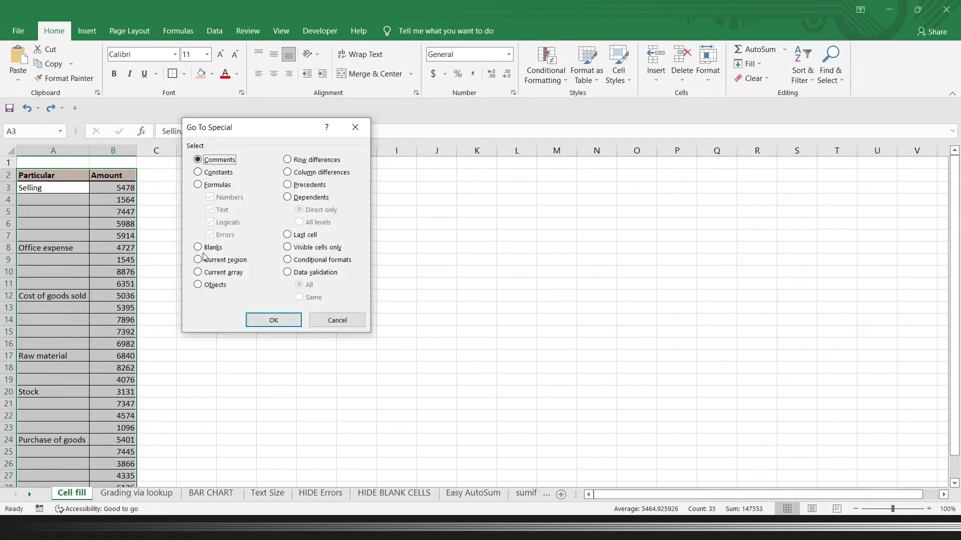
click(201, 250)
click(274, 321)
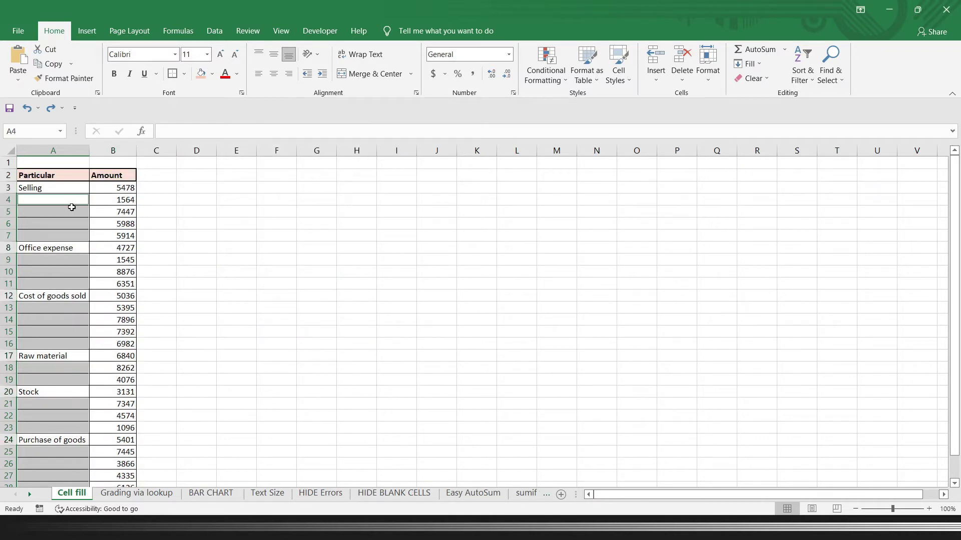
- Fill every selected blank with the category above it using =A3 and Ctrl+Enter
text(=)
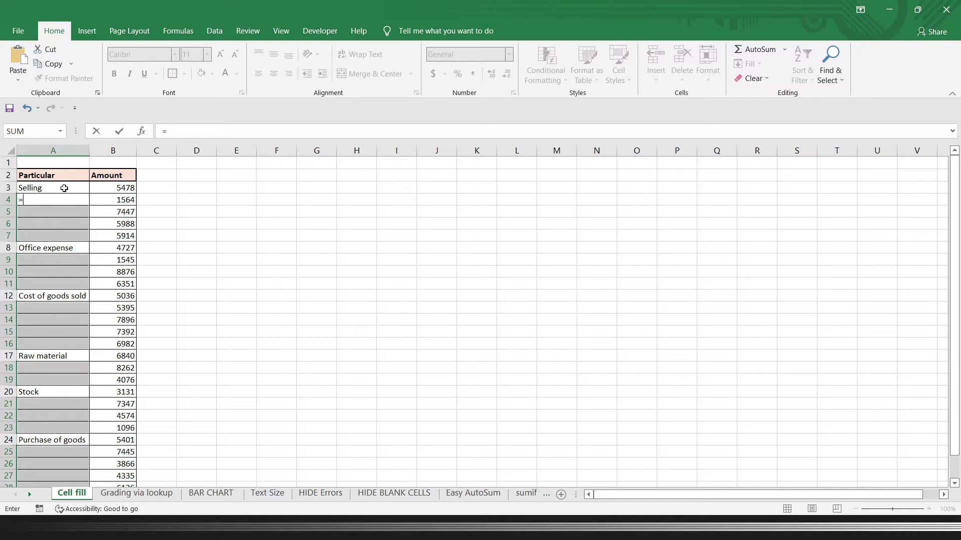
click(64, 188)
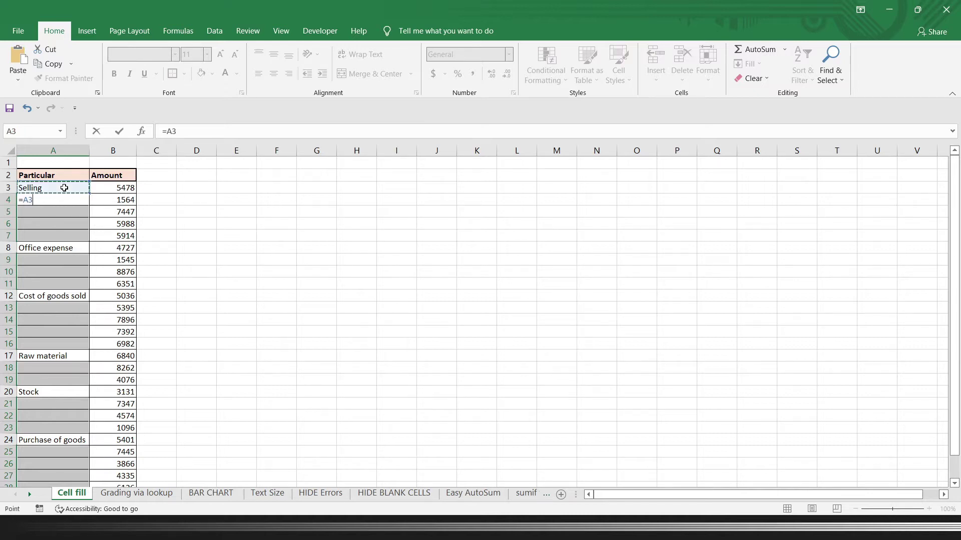
key(ctrl+Return)
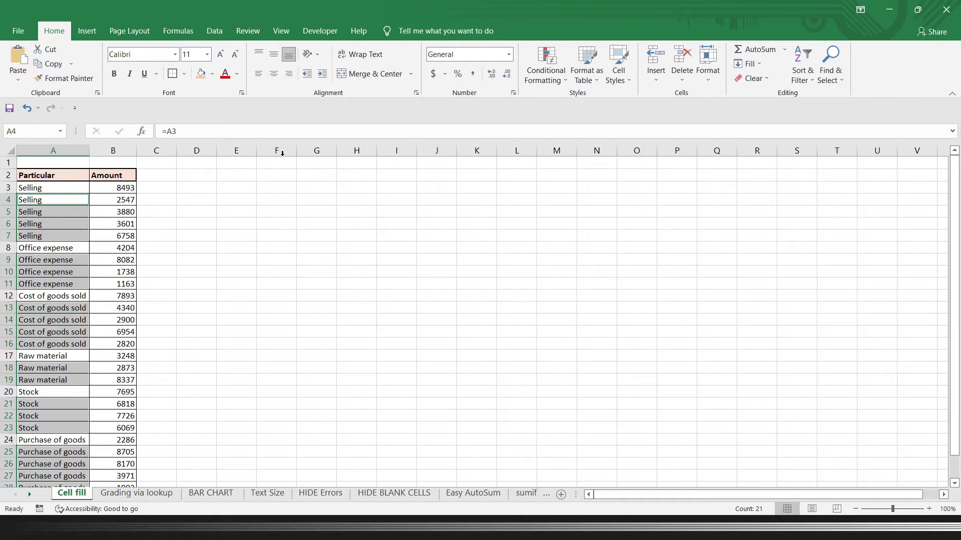
click(136, 493)
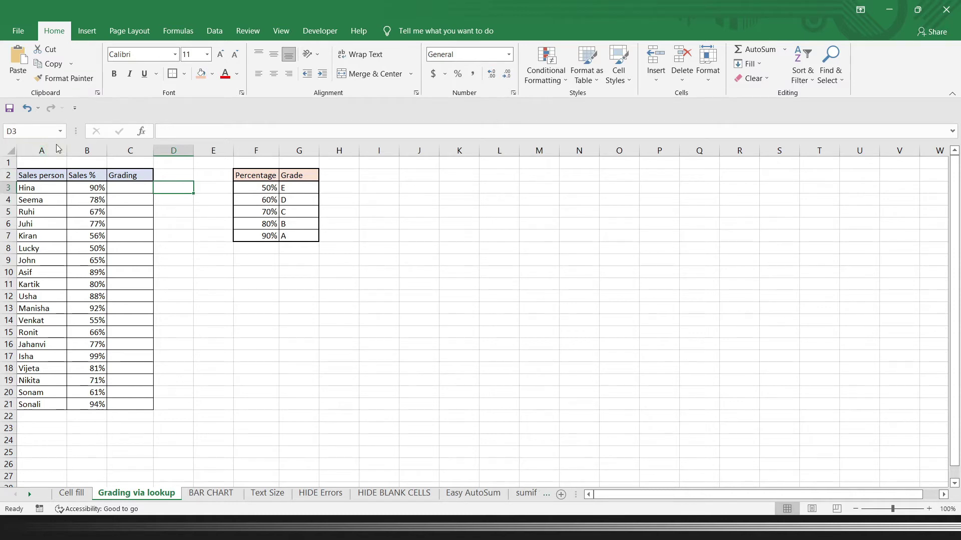
- Type sample grades A, B and D into C3:C5, then delete them again
click(116, 186)
text(A)
key(Return)
text(B)
key(Return)
text(D)
key(Return)
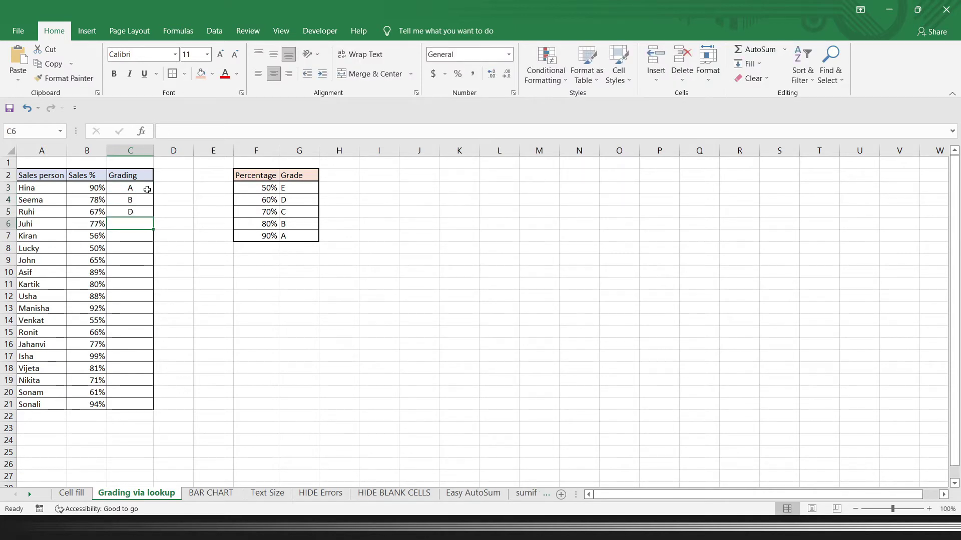
drag(148, 189, 145, 211)
key(Delete)
click(210, 200)
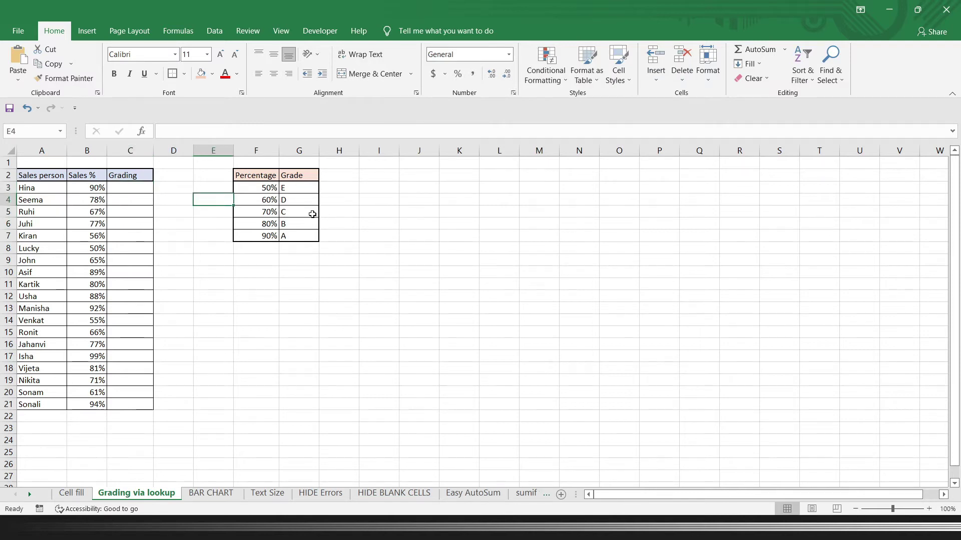
- Enter =LOOKUP(B3,$F$3:$F$7,$G$3:$G$7) in C3 to grade the first sales person
click(144, 190)
text(=)
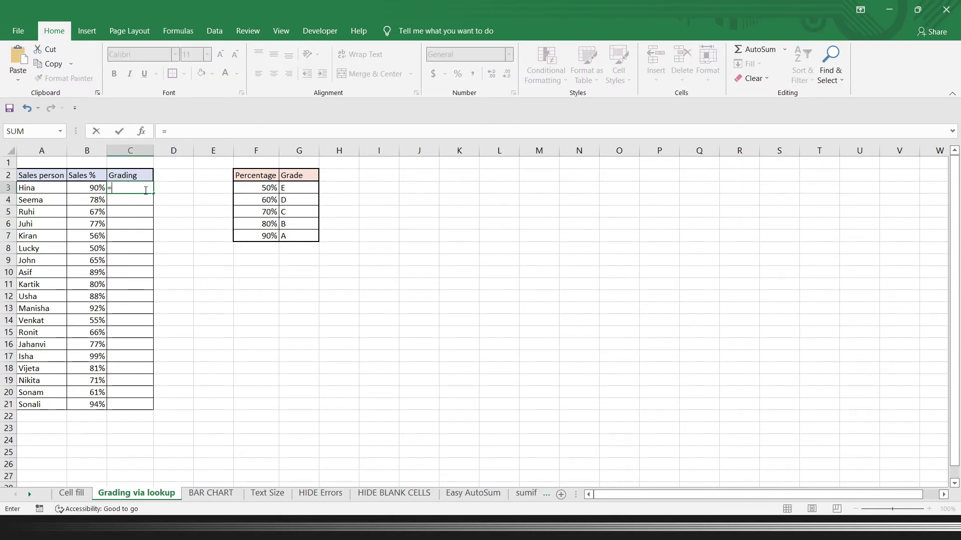
text(lookup)
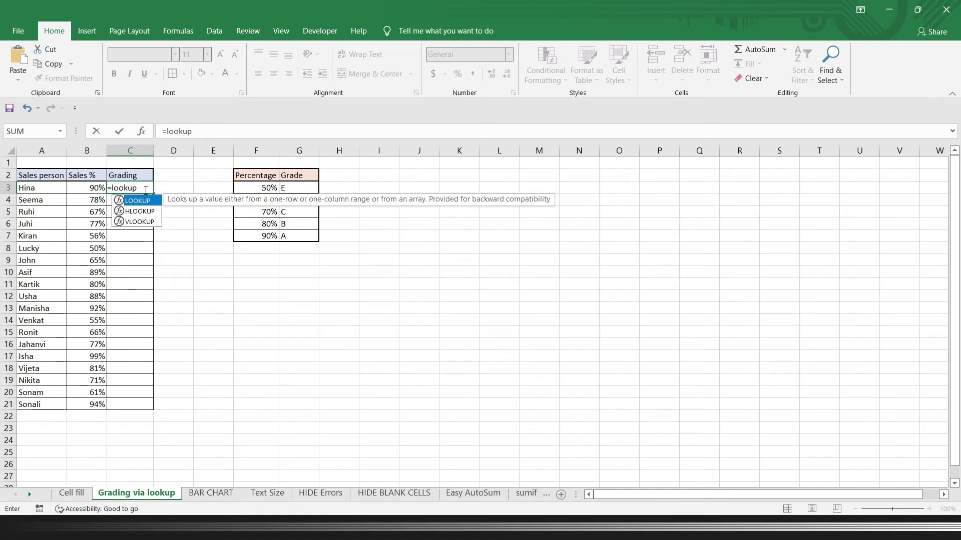
text(()
click(95, 188)
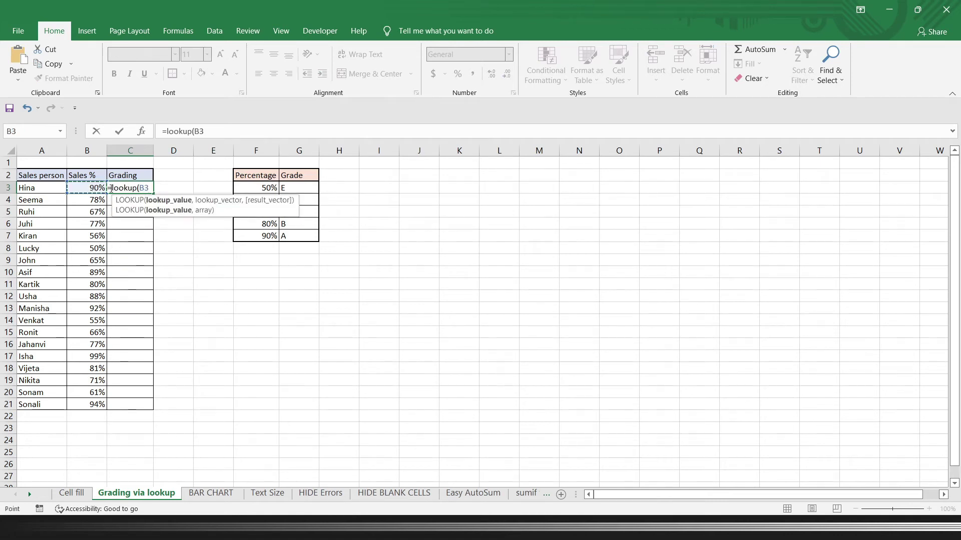
text(,)
drag(266, 187, 264, 231)
key(F4)
text(,)
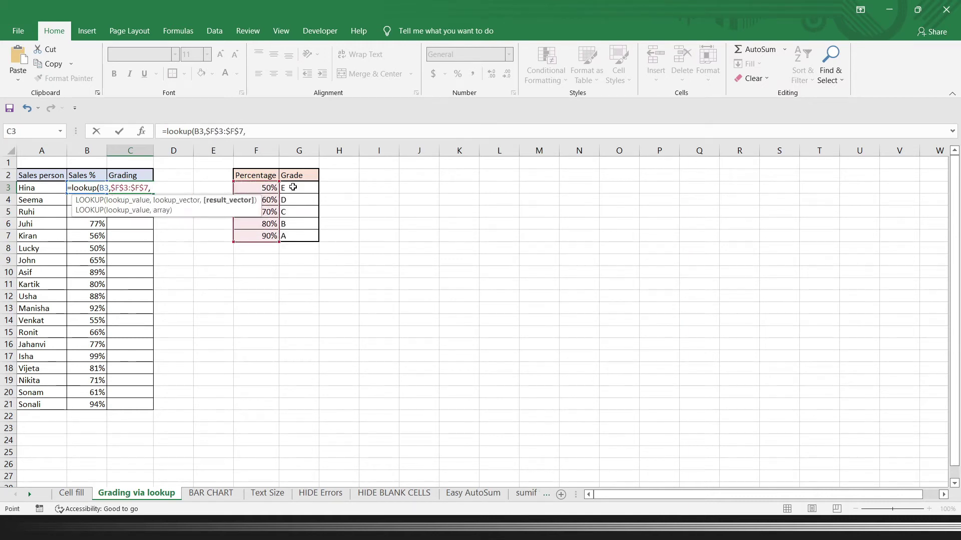
drag(293, 187, 296, 235)
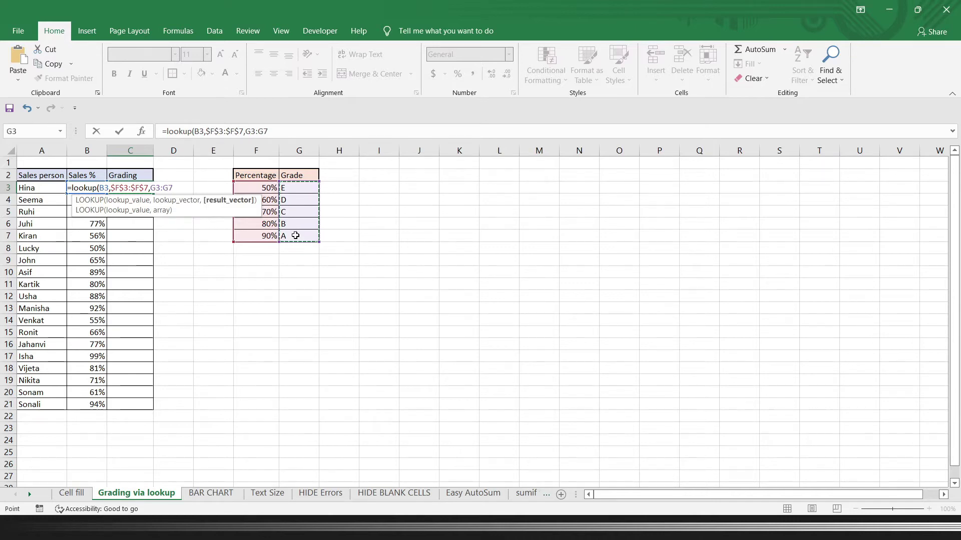
key(F4)
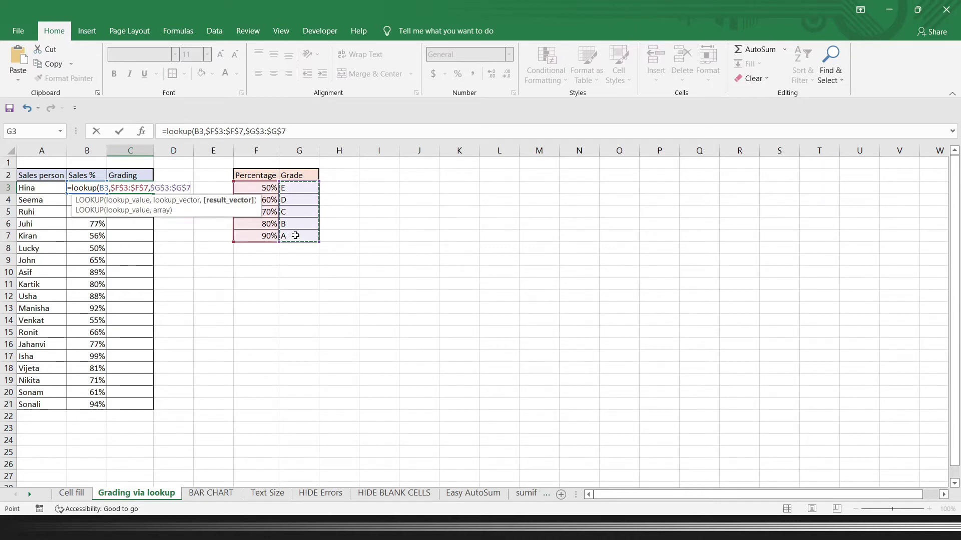
text())
key(Return)
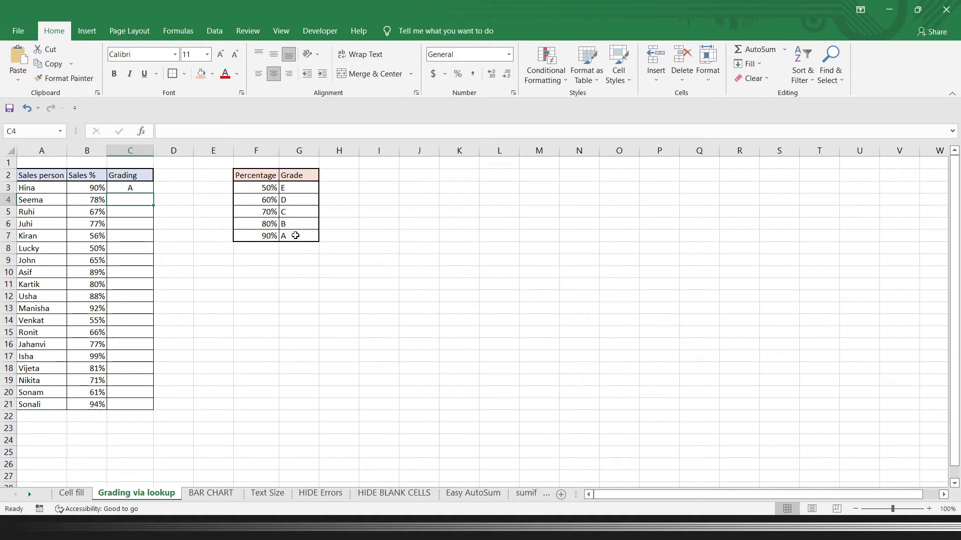
- Copy the grade formula down to row 21 and make the grades bold
click(131, 188)
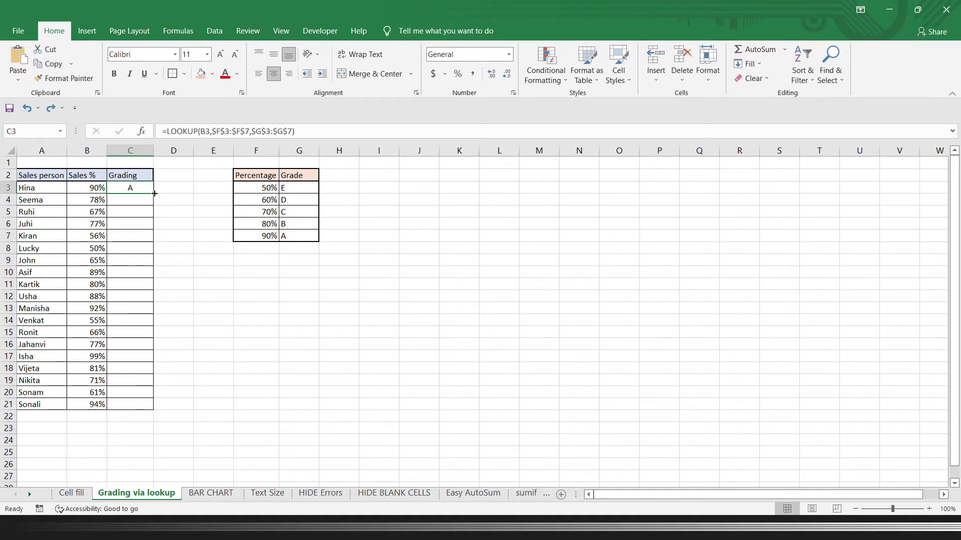
double_click(154, 193)
key(ctrl+b)
click(195, 258)
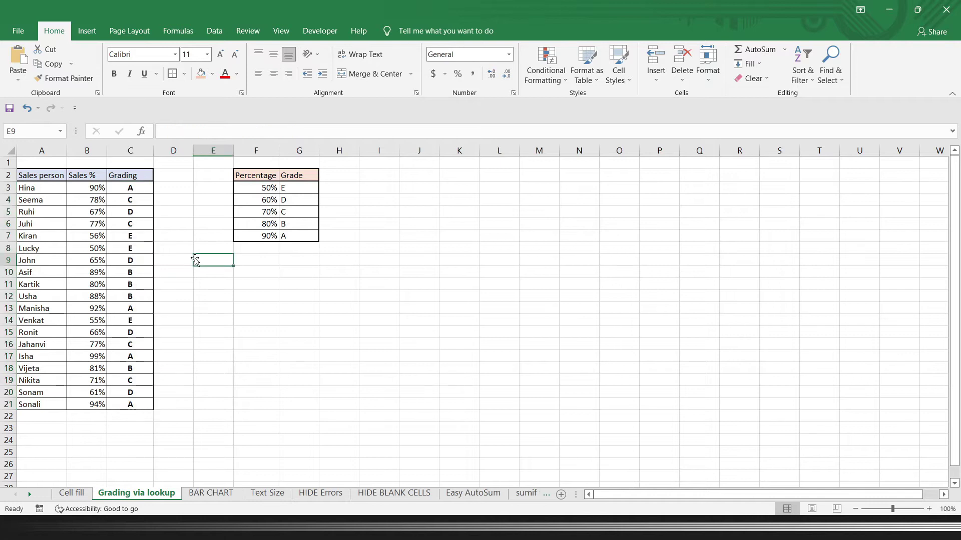
key(ctrl+Page_Down)
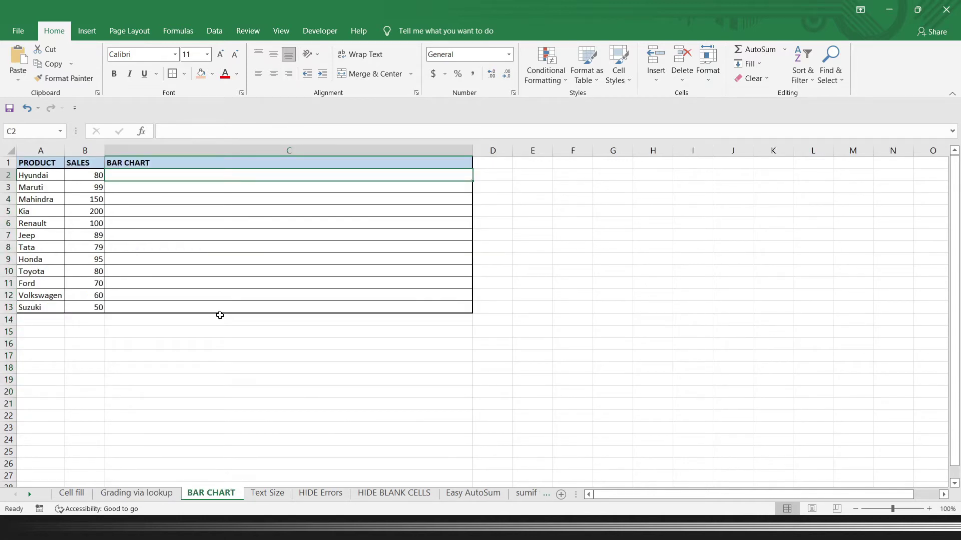
- Enter =REPT("|",B2) in C2 to repeat a bar character by the sales value
text(=)
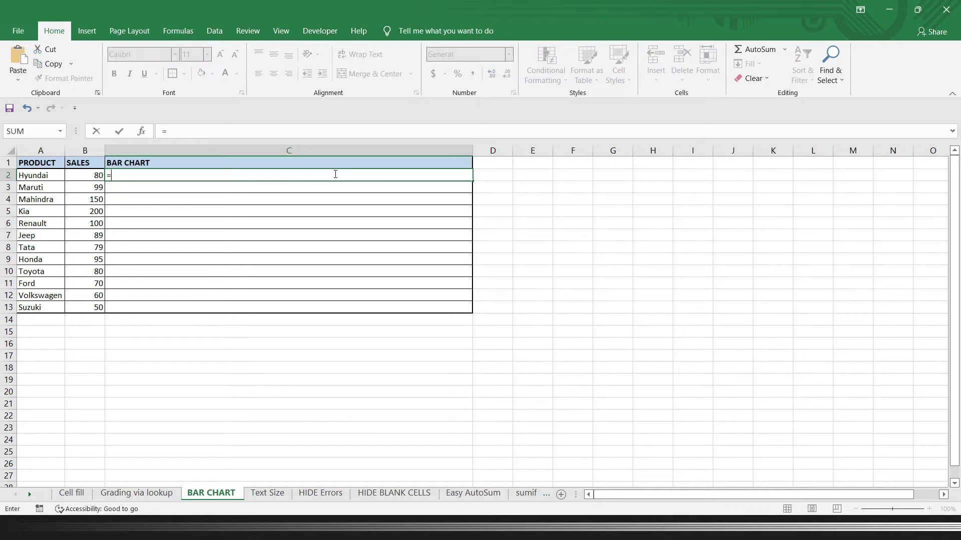
text(rep)
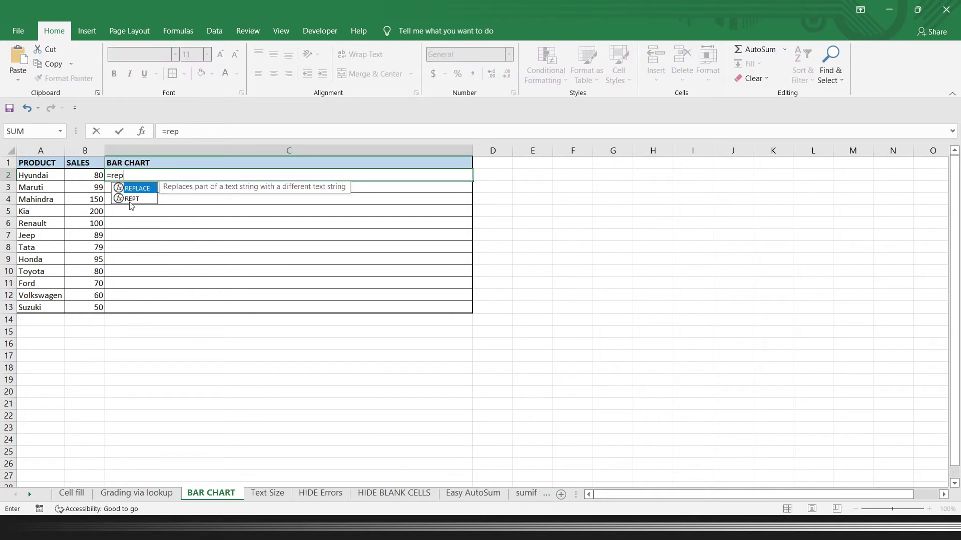
double_click(129, 200)
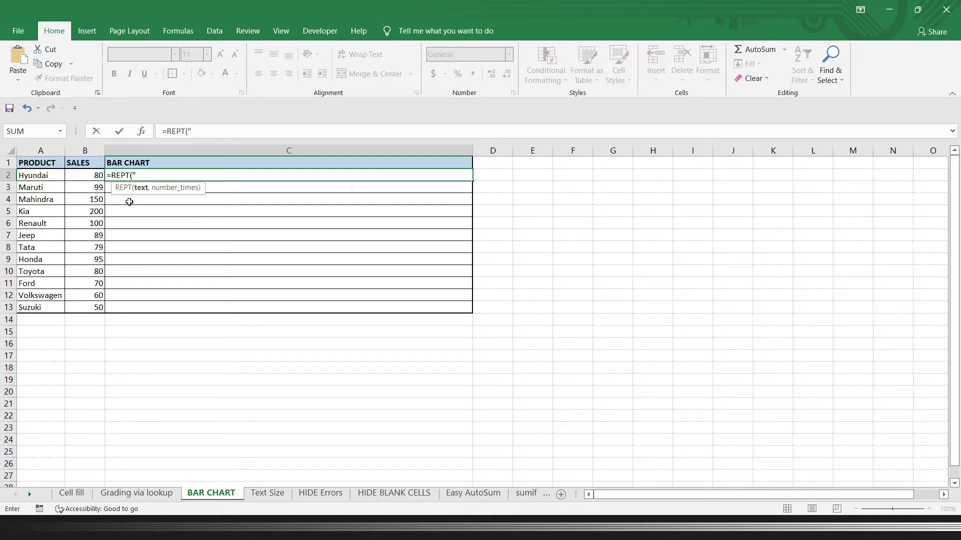
text(",)
click(95, 175)
text())
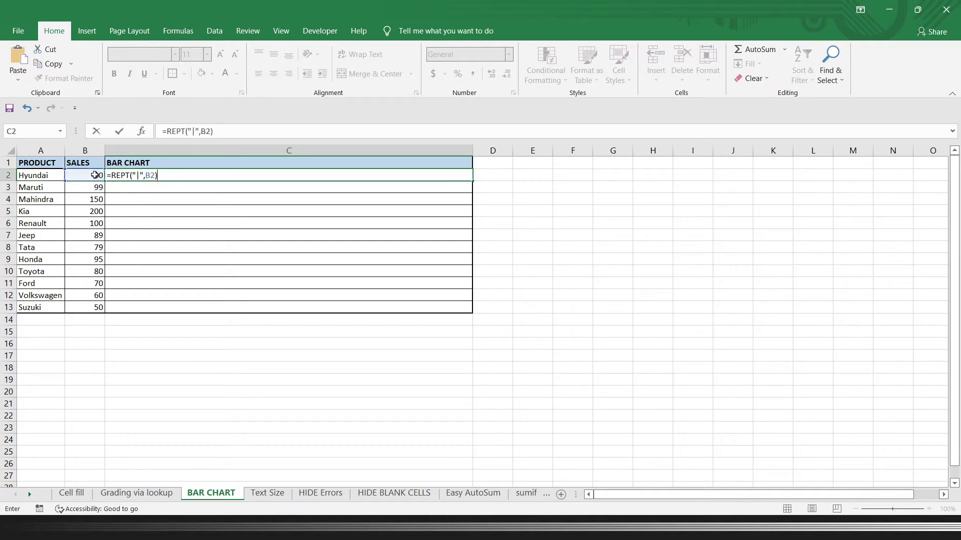
key(ctrl+Return)
- Fill the bar formula down to C13, autofit column C, and set its font to Playbill
drag(468, 184, 470, 312)
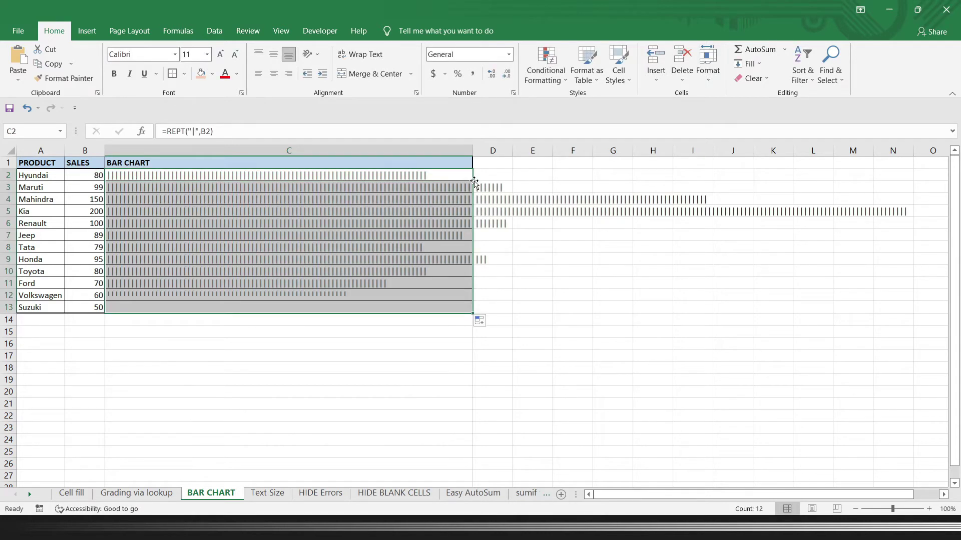
double_click(473, 151)
click(156, 54)
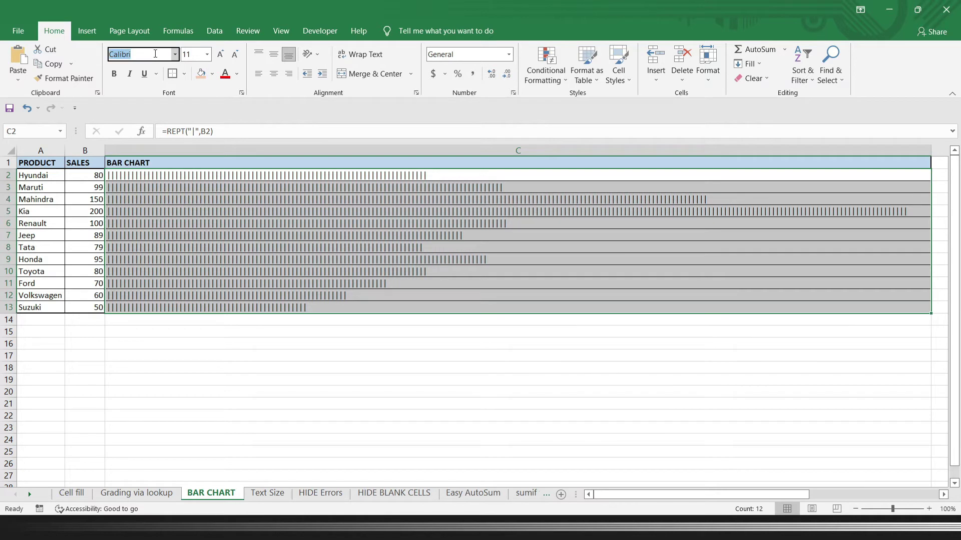
text(Play)
key(Return)
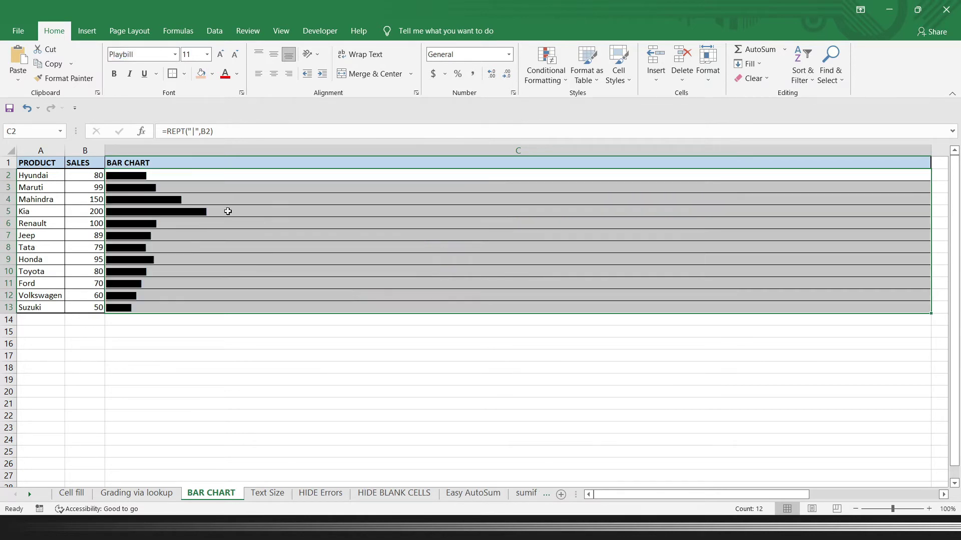
click(228, 211)
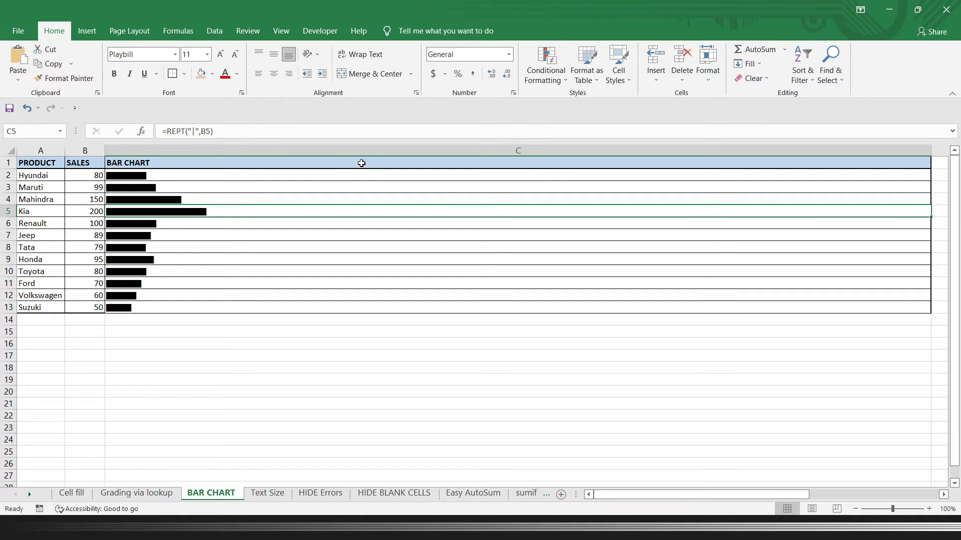
- On the Text Size sheet, type sample values john, JOHN and John, then discard them
key(ctrl+Page_Down)
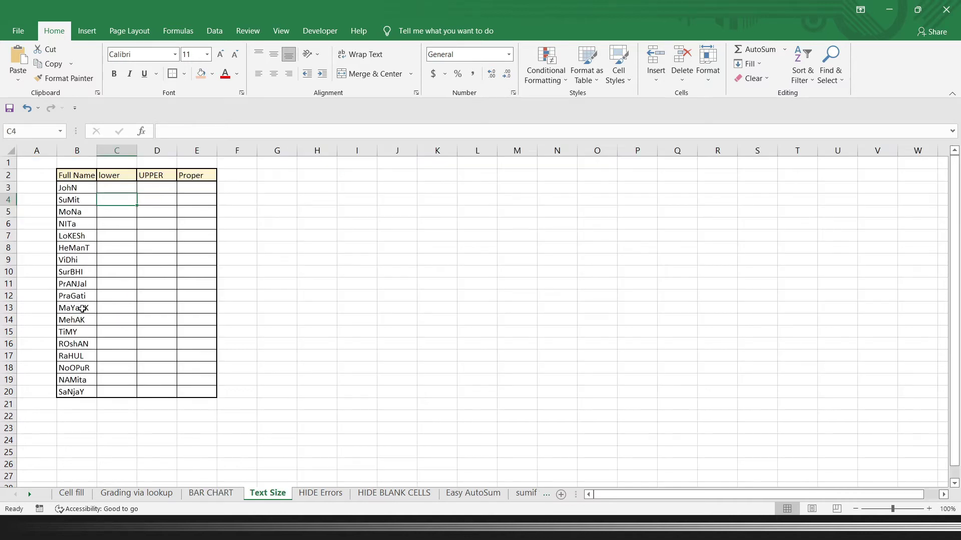
key(ctrl+z)
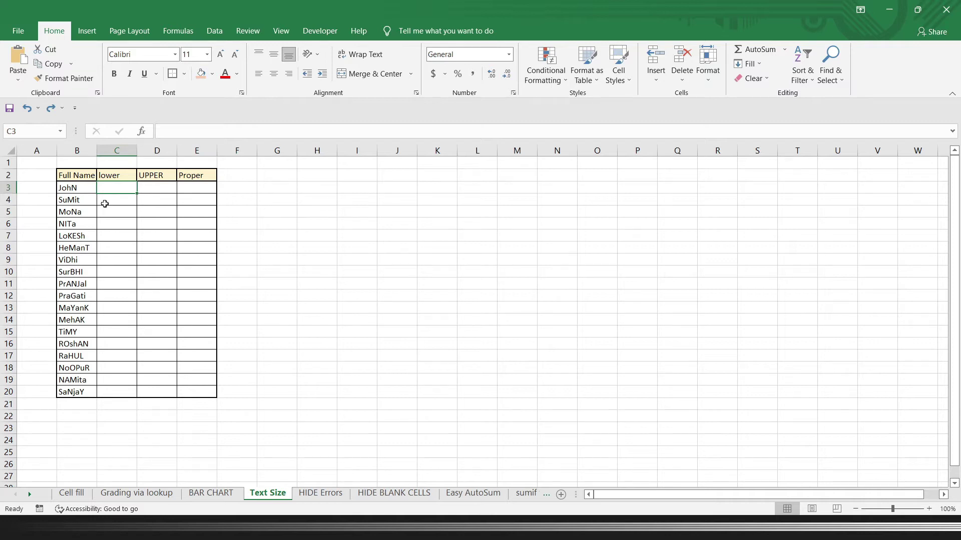
text(john)
key(Tab)
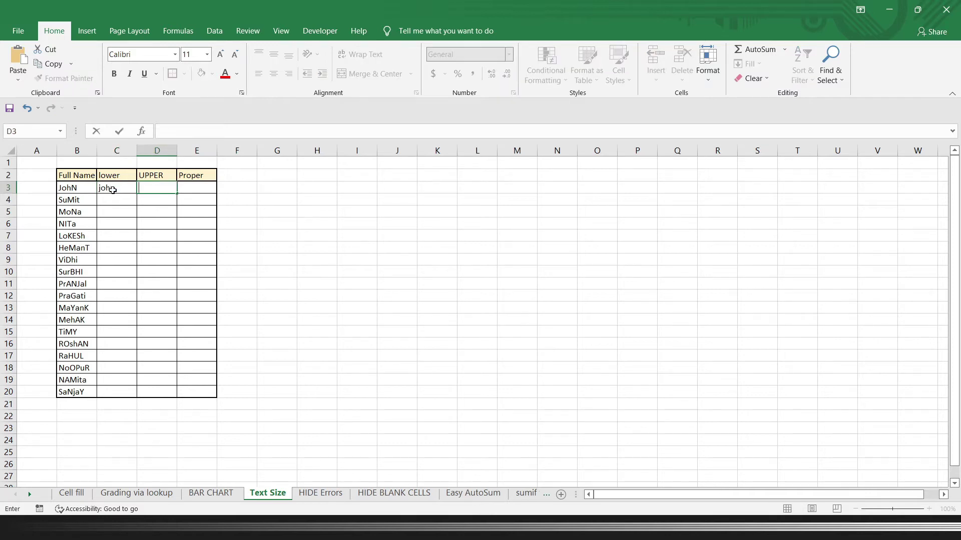
text(JOHN)
key(Tab)
text(John)
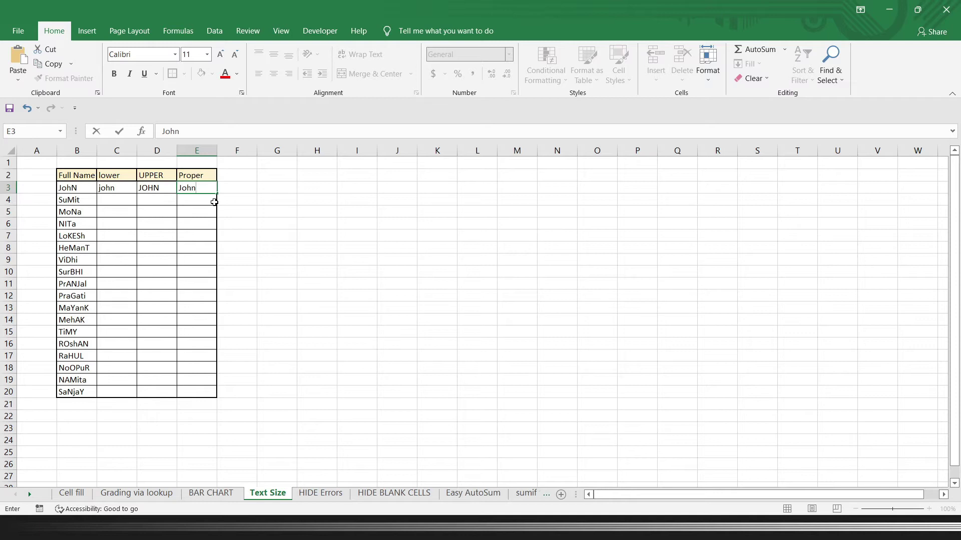
click(317, 199)
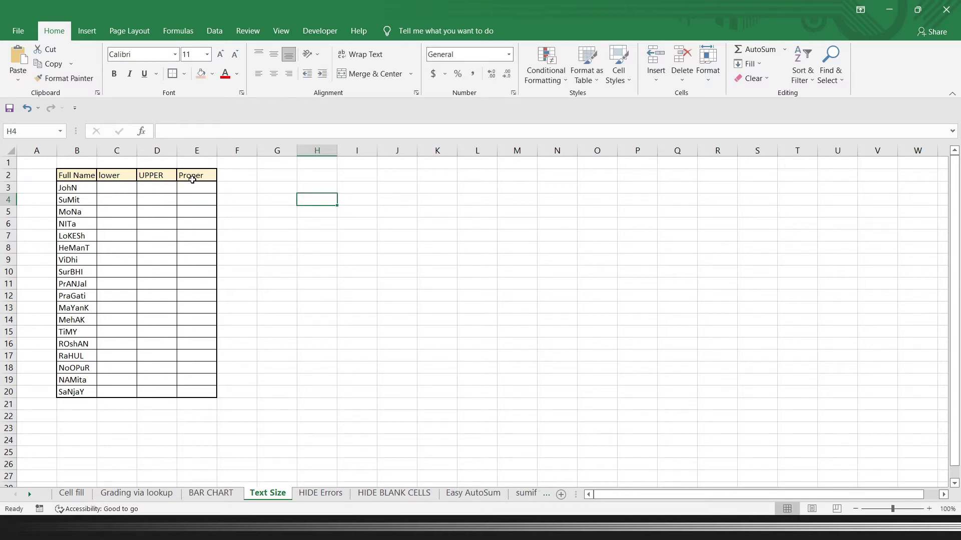
- Enter =LOWER(B3) in C3 to show the name in lowercase
click(127, 188)
text(=lower()
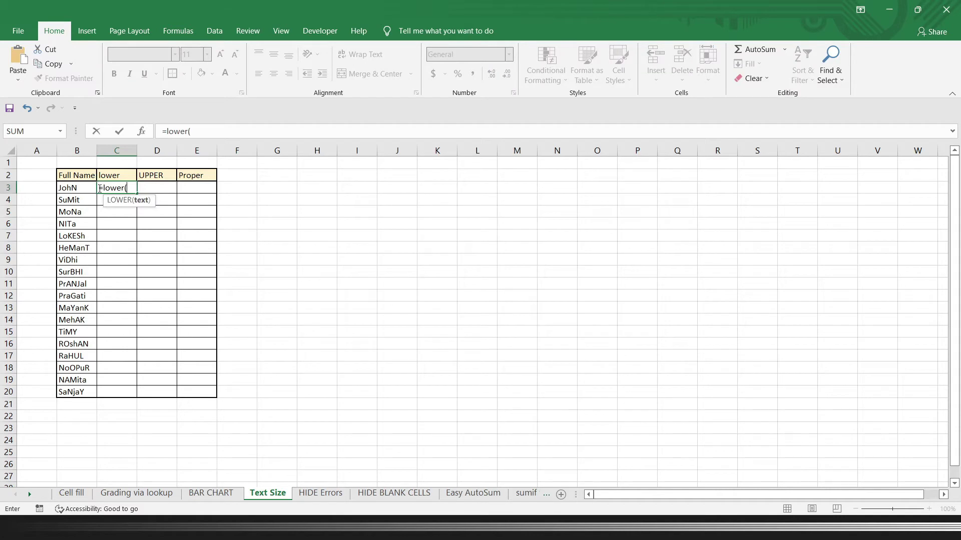
click(82, 188)
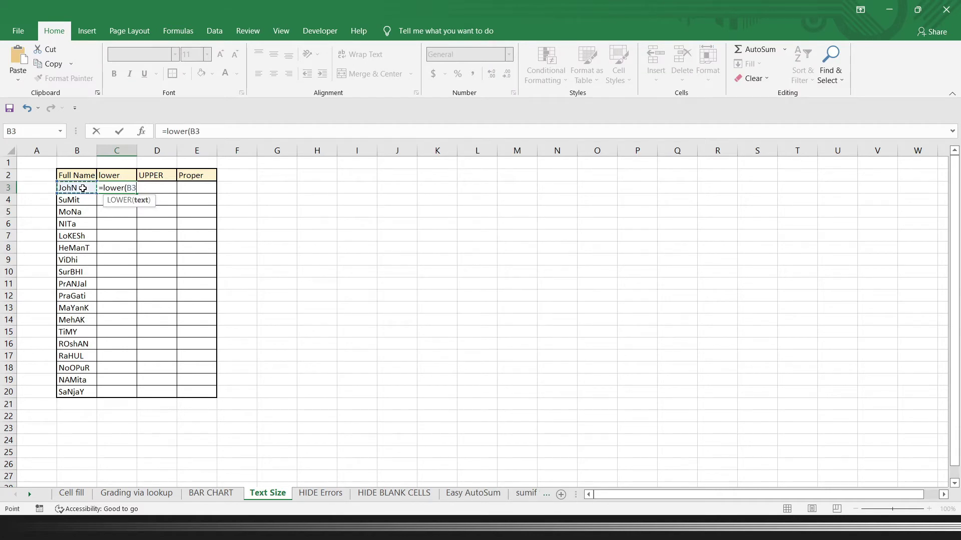
key(Return)
- Enter =UPPER(B3) in D3 to show the name in uppercase
click(147, 187)
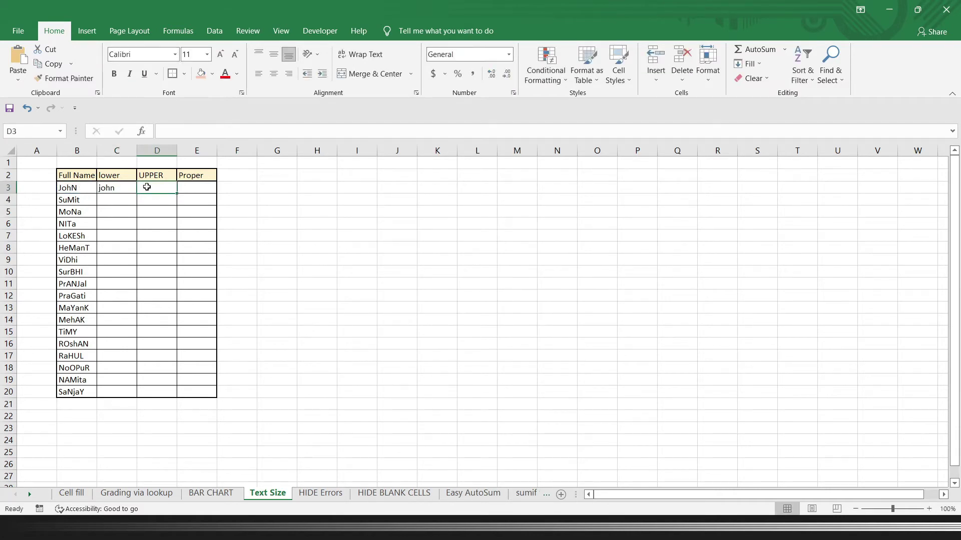
text(=upper()
click(83, 189)
text())
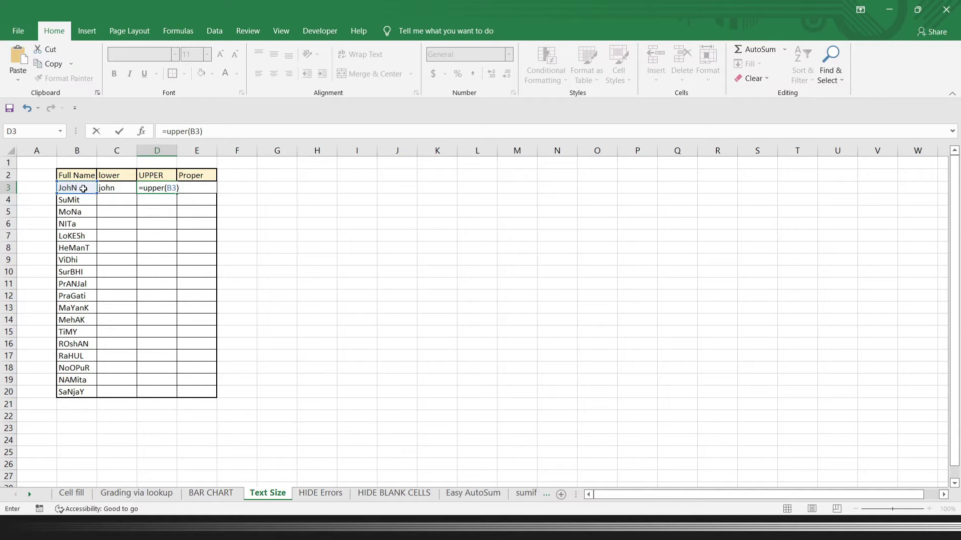
key(Return)
- Enter =PROPER(B3) in E3 to show the name in proper case
click(200, 189)
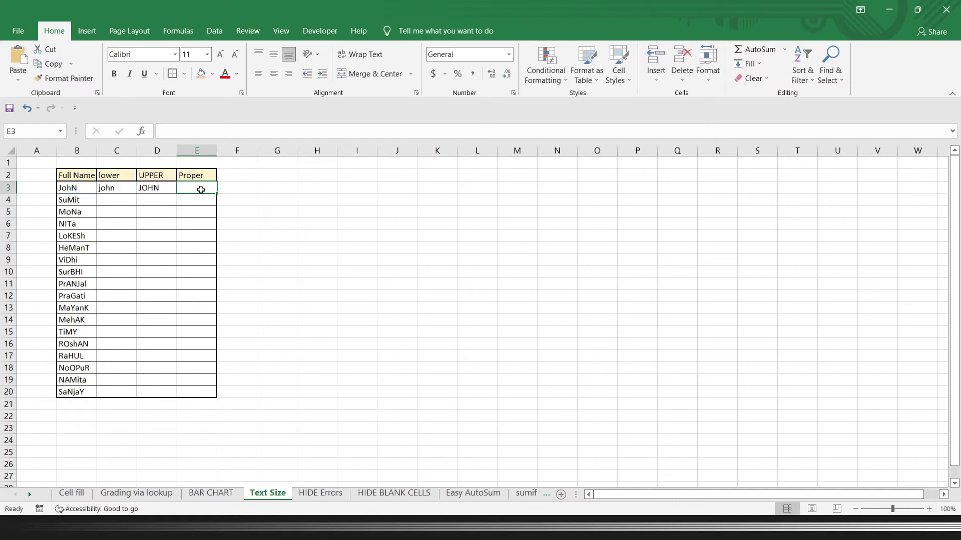
text(=p)
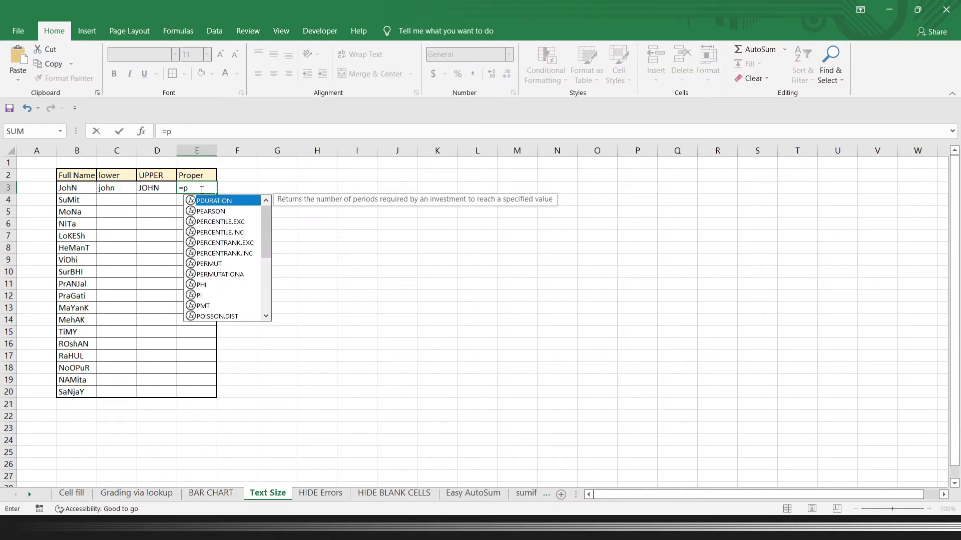
text(roper()
click(88, 187)
text())
key(Return)
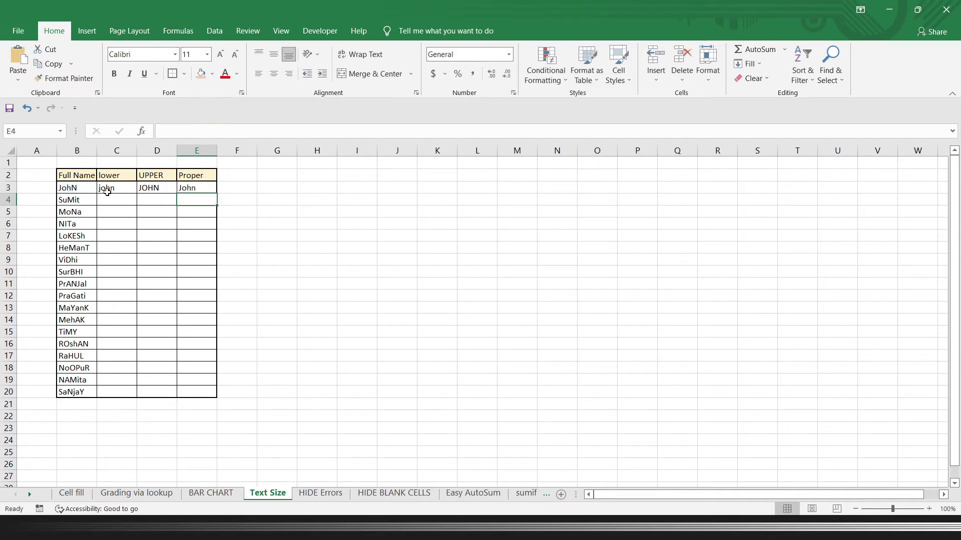
- Copy the LOWER, UPPER and PROPER formulas in C3:E3 down to row 20
click(107, 191)
double_click(137, 194)
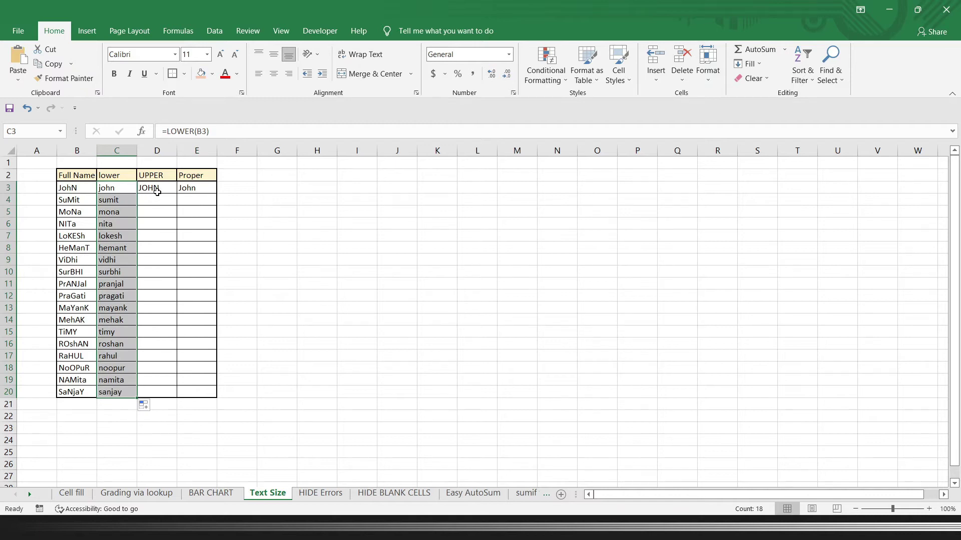
click(157, 191)
double_click(177, 193)
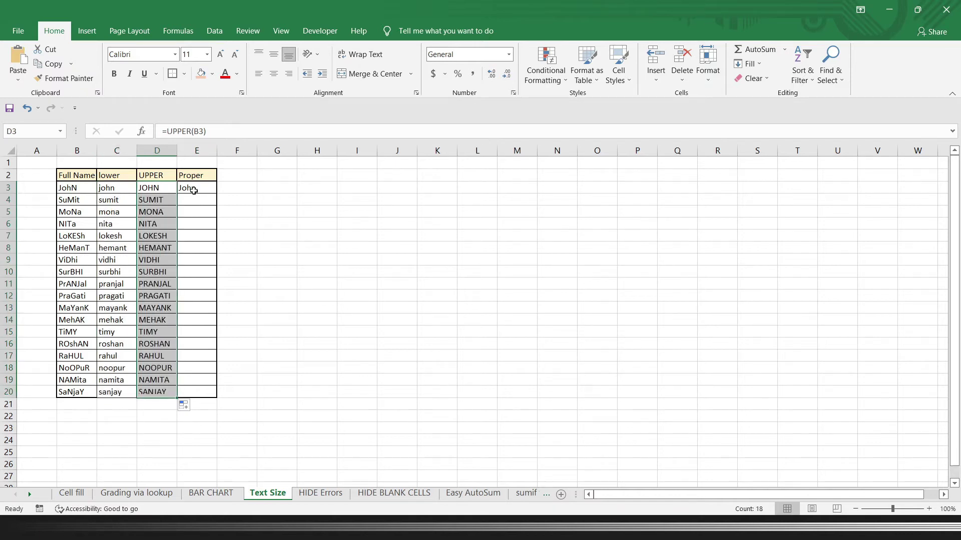
drag(193, 191, 213, 199)
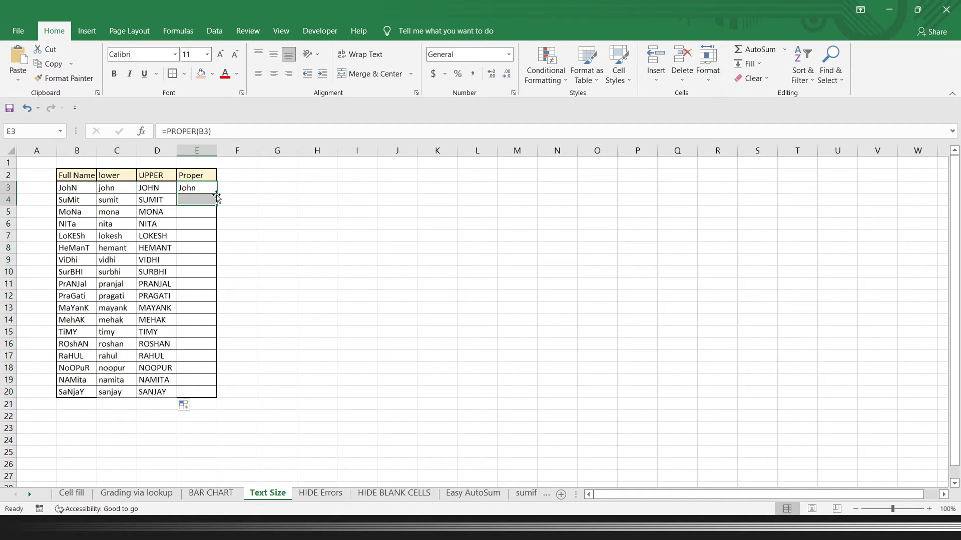
double_click(216, 194)
key(ctrl+Page_Down)
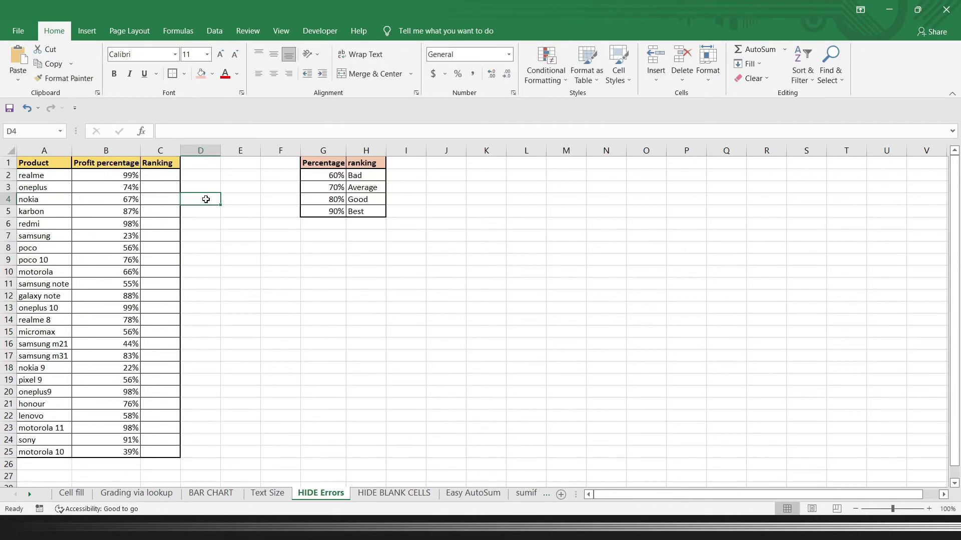
- Enter =LOOKUP(B2,$G$2:$G$5,$H$2:$H$5) in C2 to rank the first profit percentage
click(172, 176)
text(=lookup()
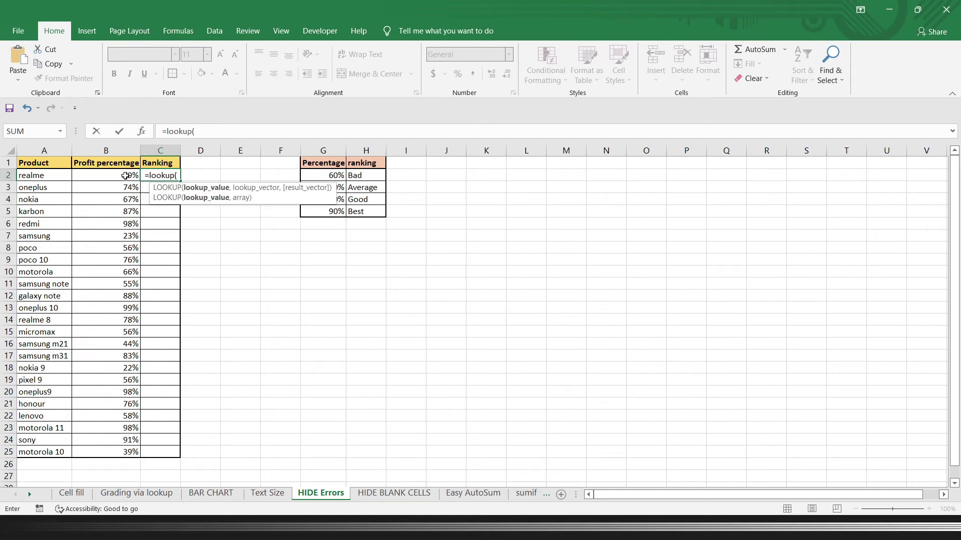
click(126, 176)
text(,)
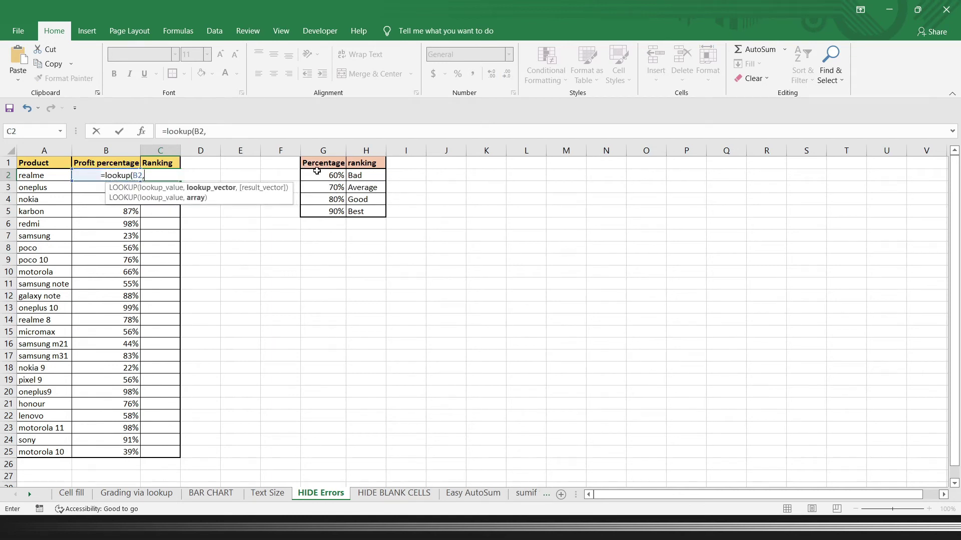
drag(317, 173, 321, 207)
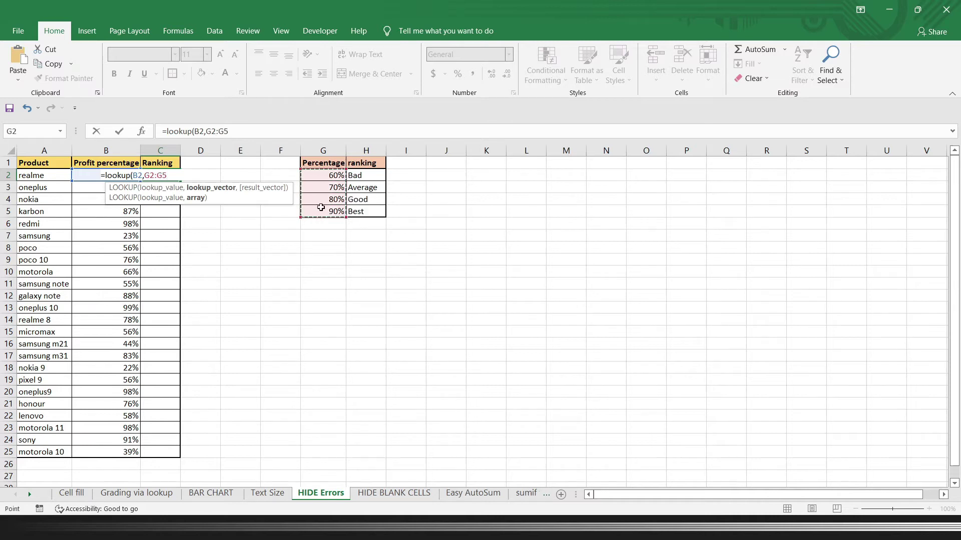
key(F4)
text($G$5,)
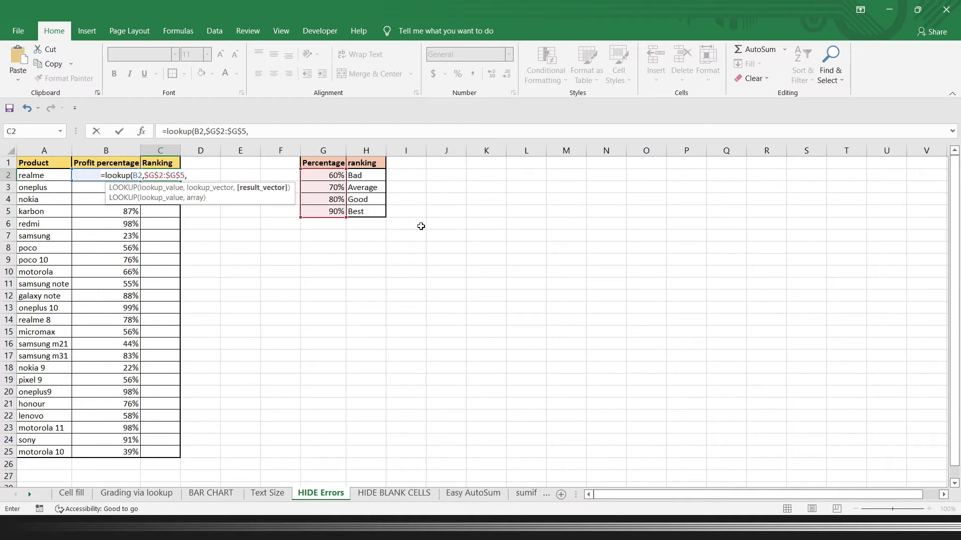
drag(374, 178, 374, 209)
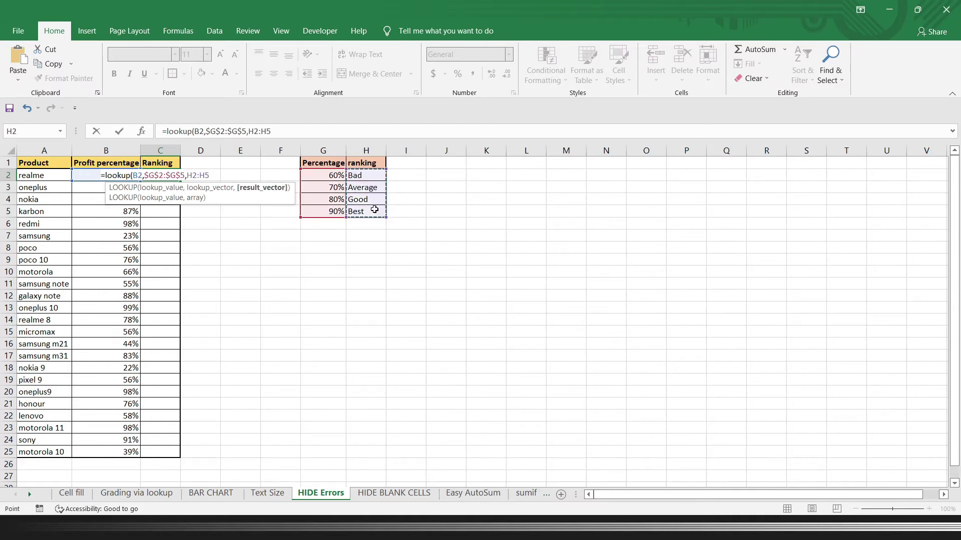
key(F4)
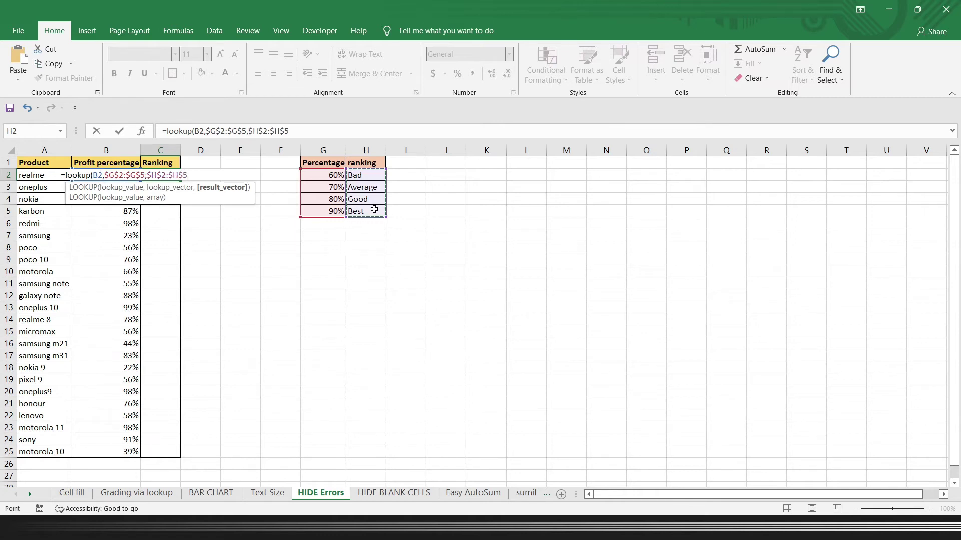
text())
key(Return)
click(162, 177)
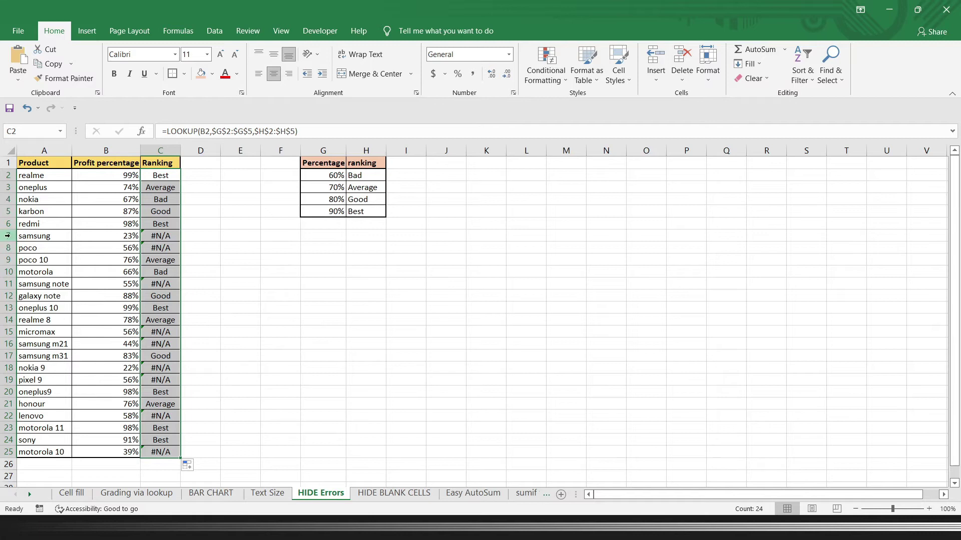
- Hide row 7 (samsung) from the row menu, then undo it
click(7, 235)
right_click(7, 236)
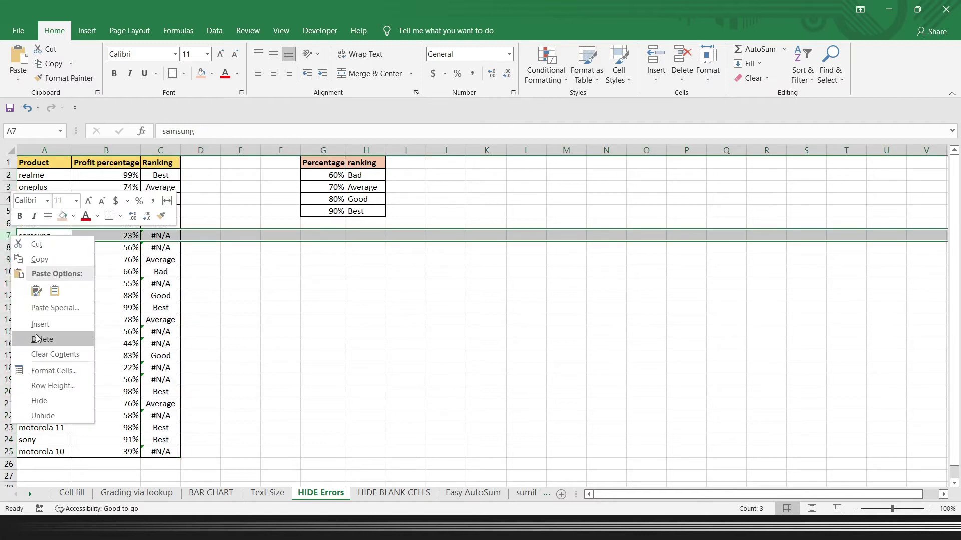
click(43, 403)
key(ctrl+z)
- Select only formula error cells via Go To Special and hide their rows with Ctrl+9
click(61, 175)
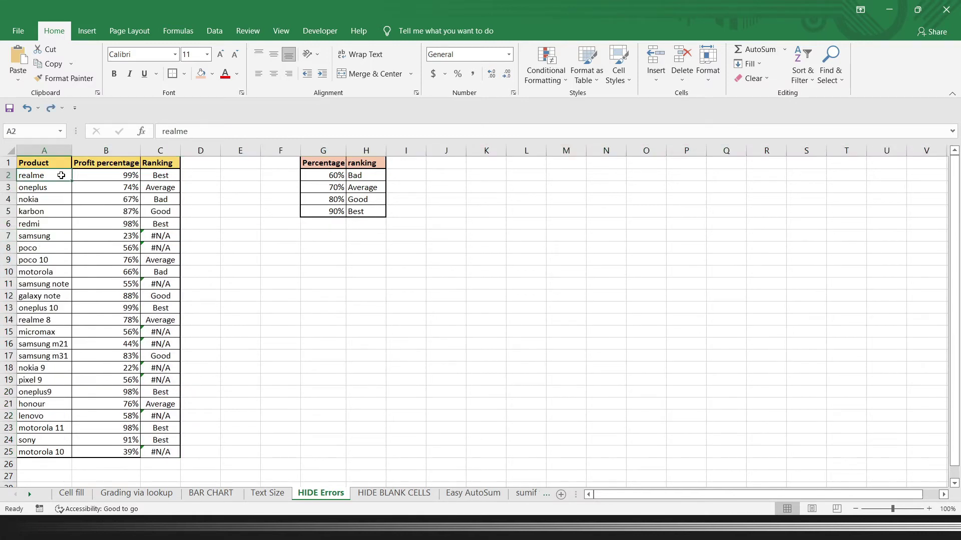
key(ctrl+a)
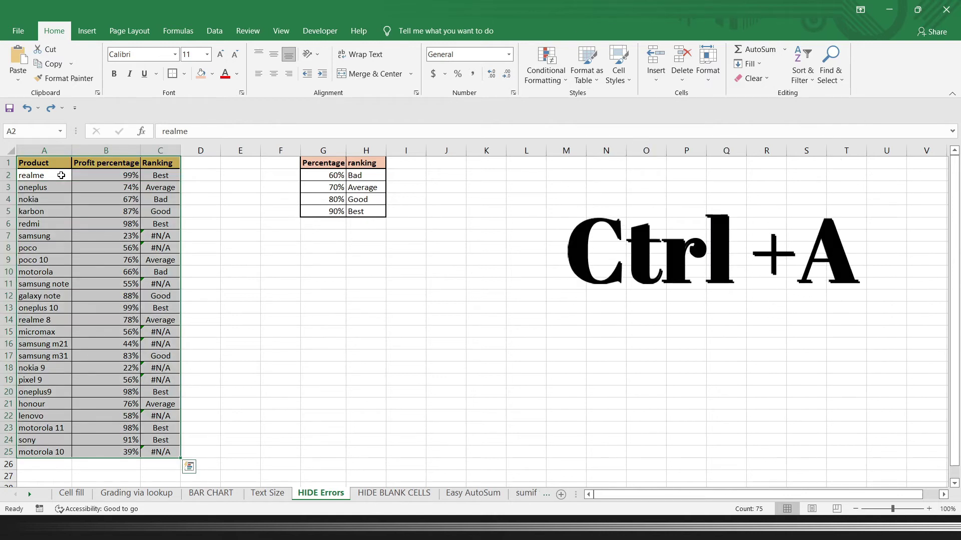
key(F5)
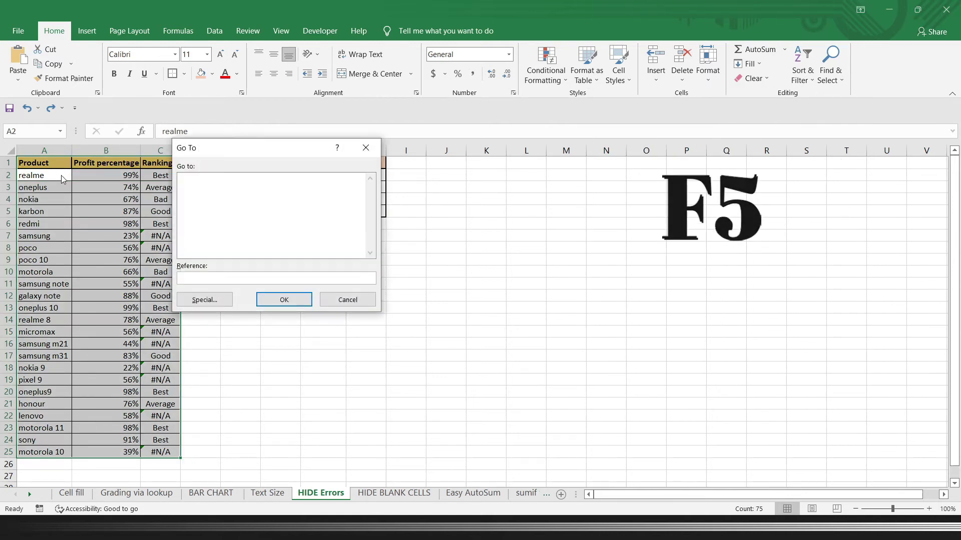
click(202, 299)
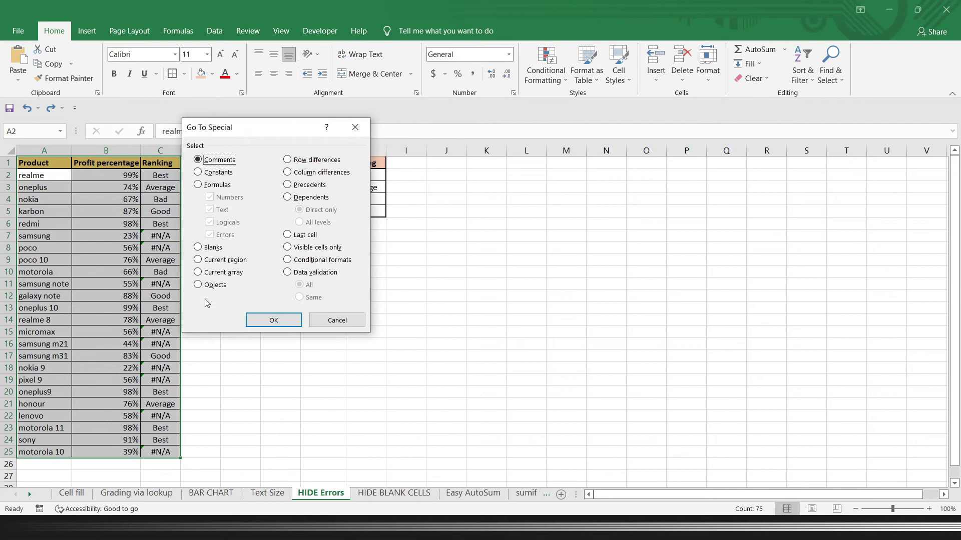
click(200, 185)
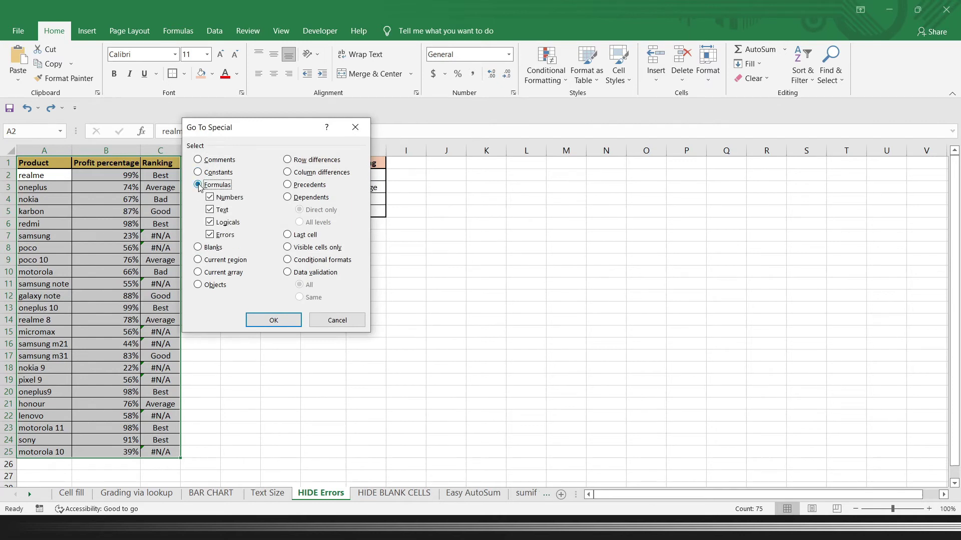
click(210, 210)
click(266, 323)
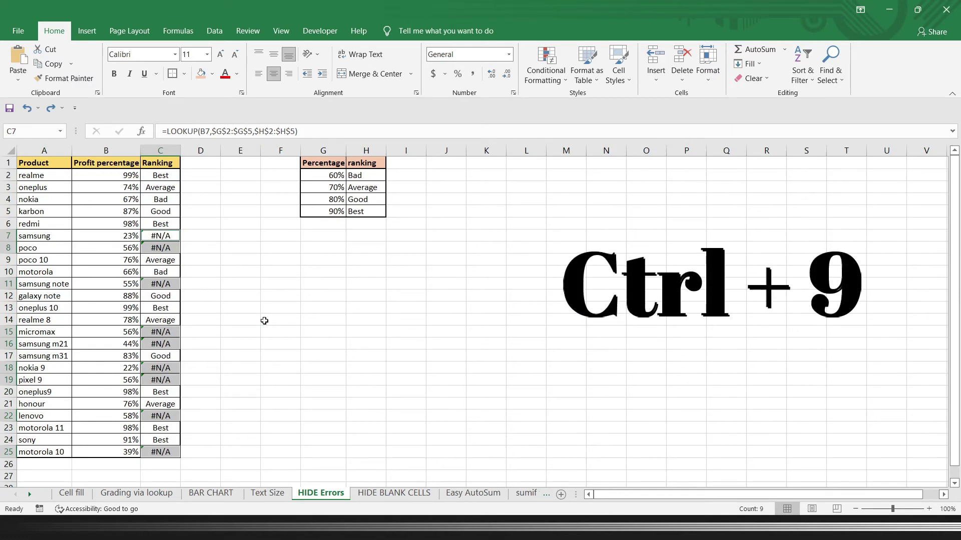
key(ctrl+9)
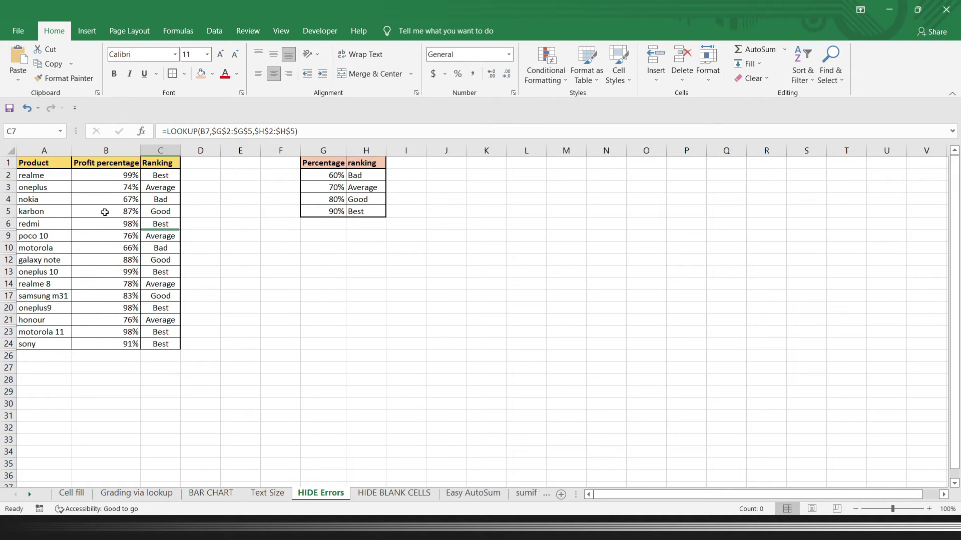
key(ctrl+Page_Down)
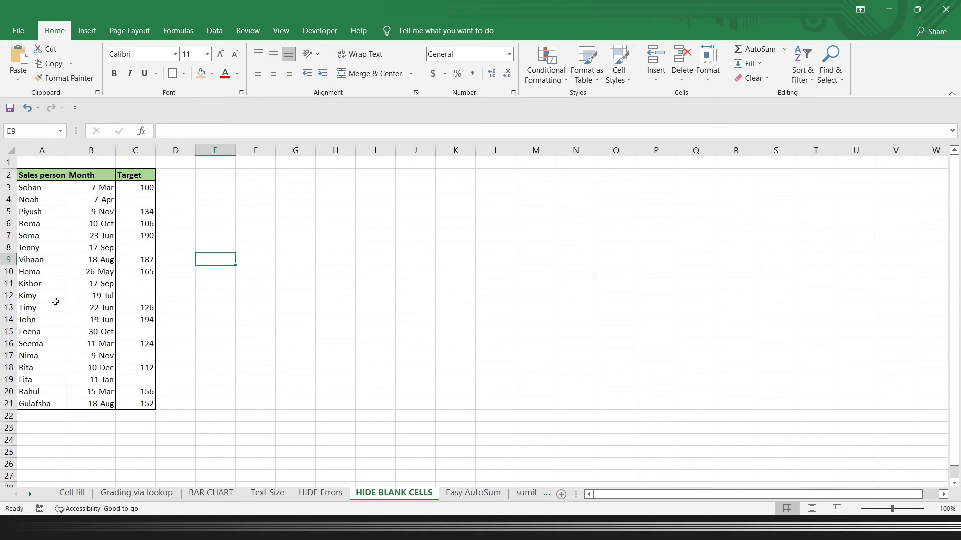
- Hide row 12 (Kimy) from the row menu, then undo it
click(9, 296)
right_click(11, 296)
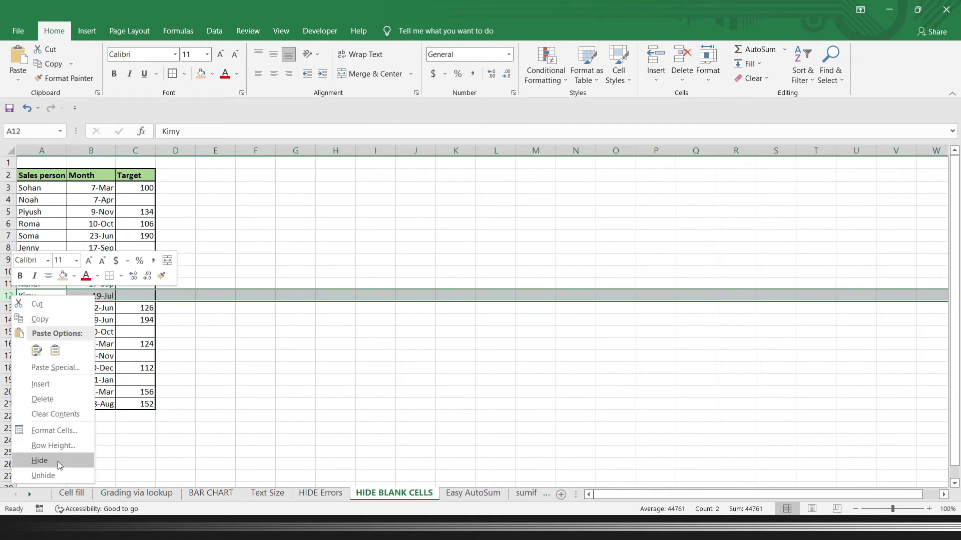
click(40, 460)
key(ctrl+z)
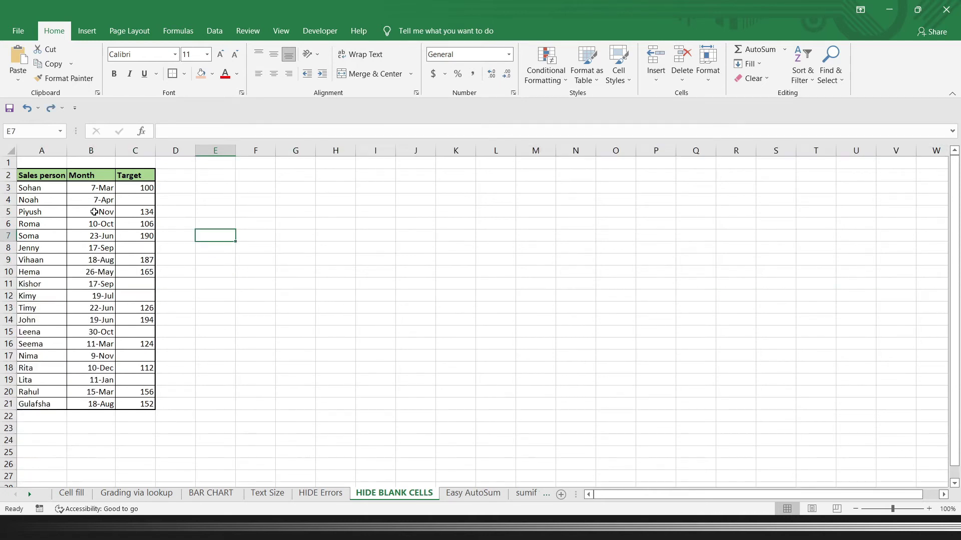
- Select the blank Target cells via Go To Special › Blanks and hide their rows with Ctrl+9
click(83, 211)
key(ctrl+a)
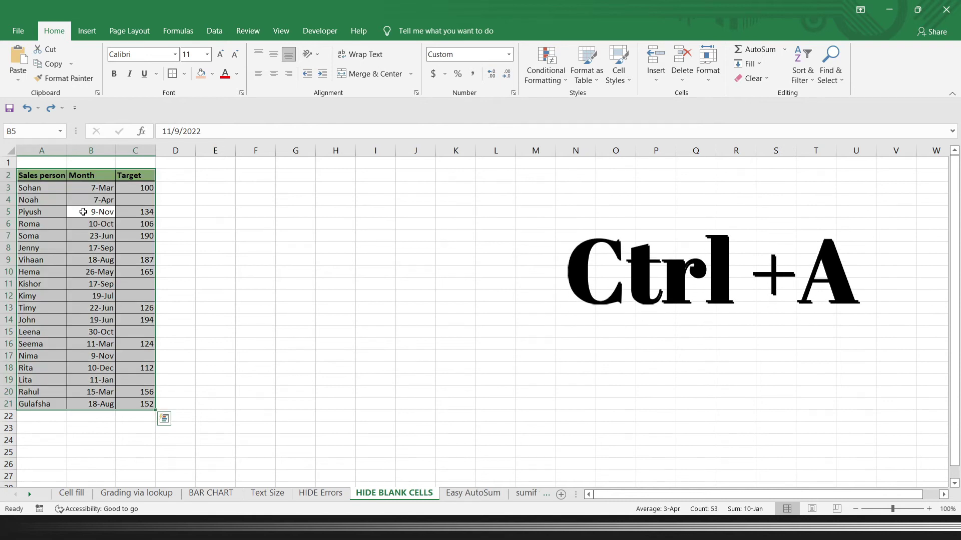
key(F5)
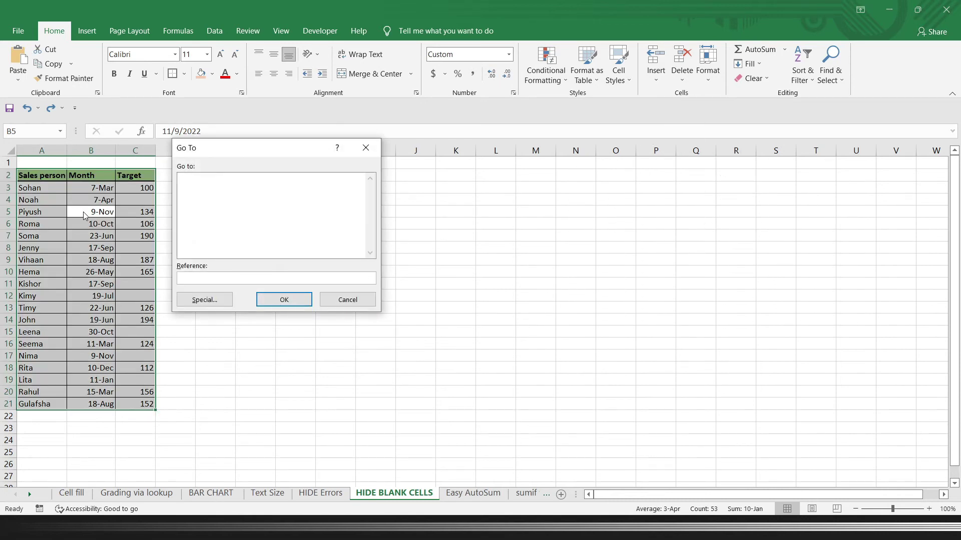
click(192, 302)
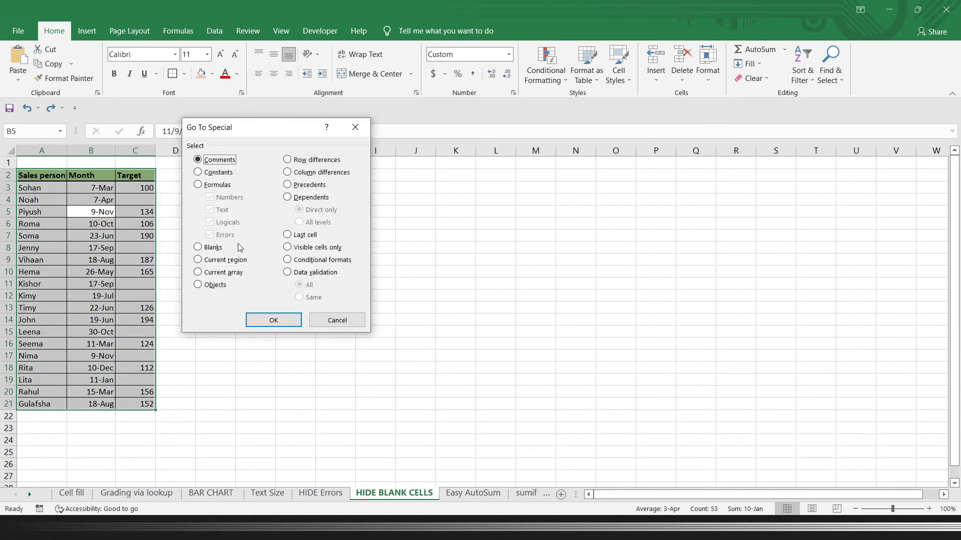
click(197, 247)
click(258, 320)
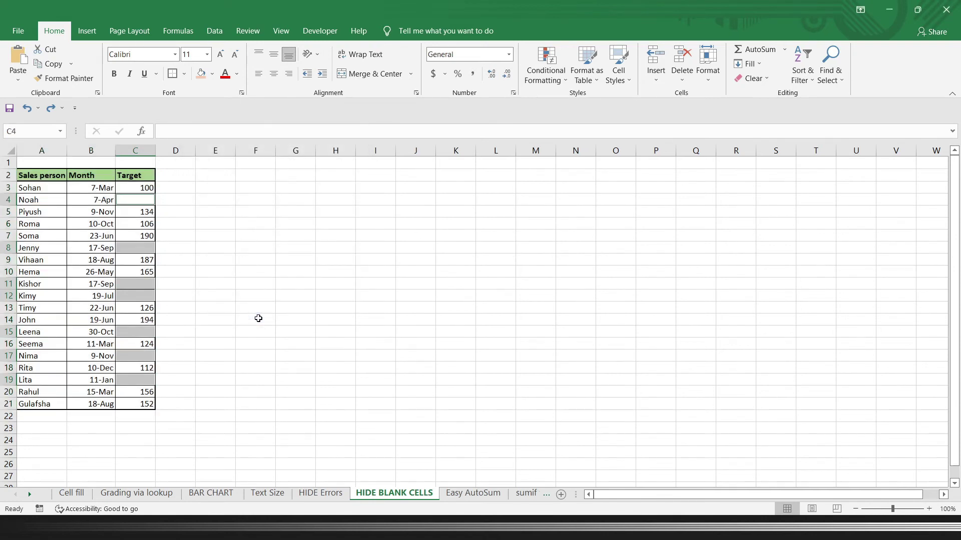
key(ctrl+9)
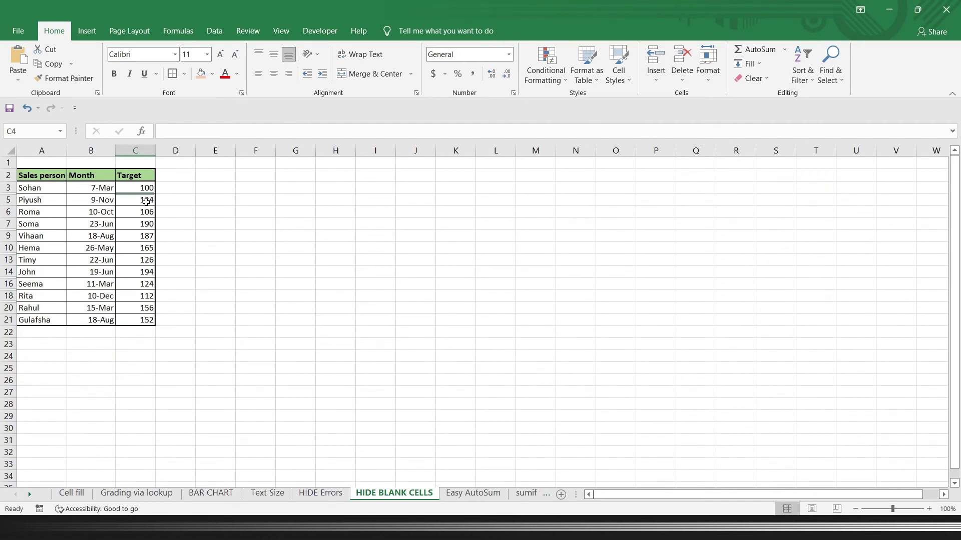
key(ctrl+Page_Down)
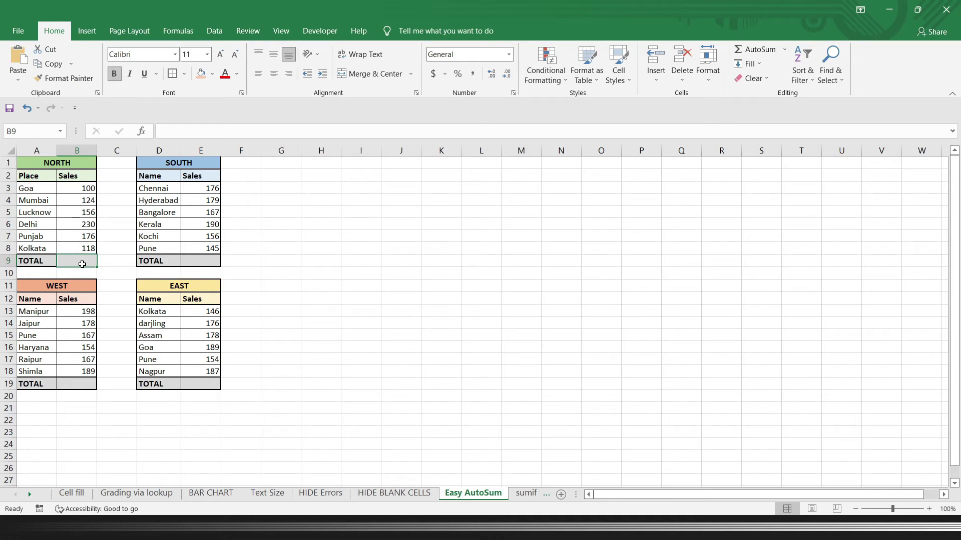
- Sum the NORTH TOTAL with the AutoSum dropdown, then undo it
click(784, 50)
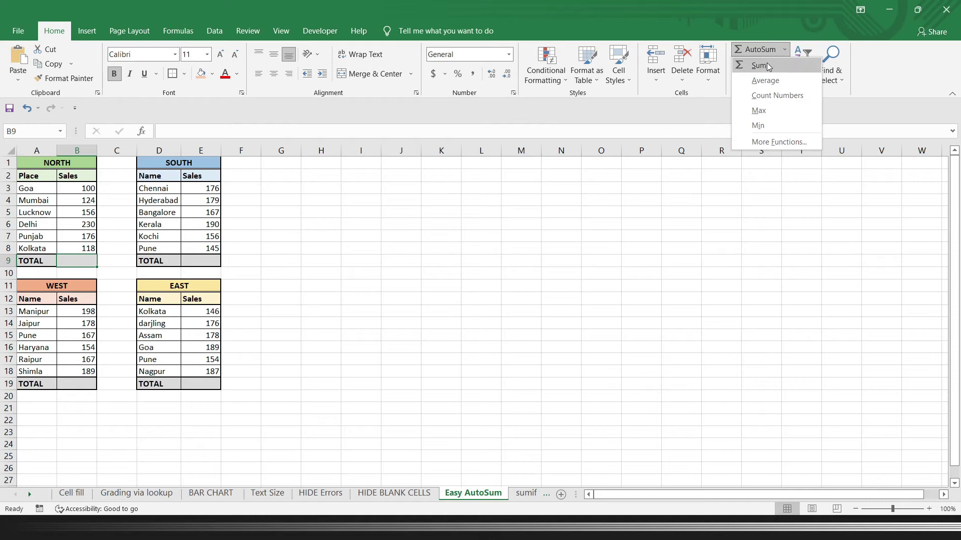
click(768, 67)
key(Return)
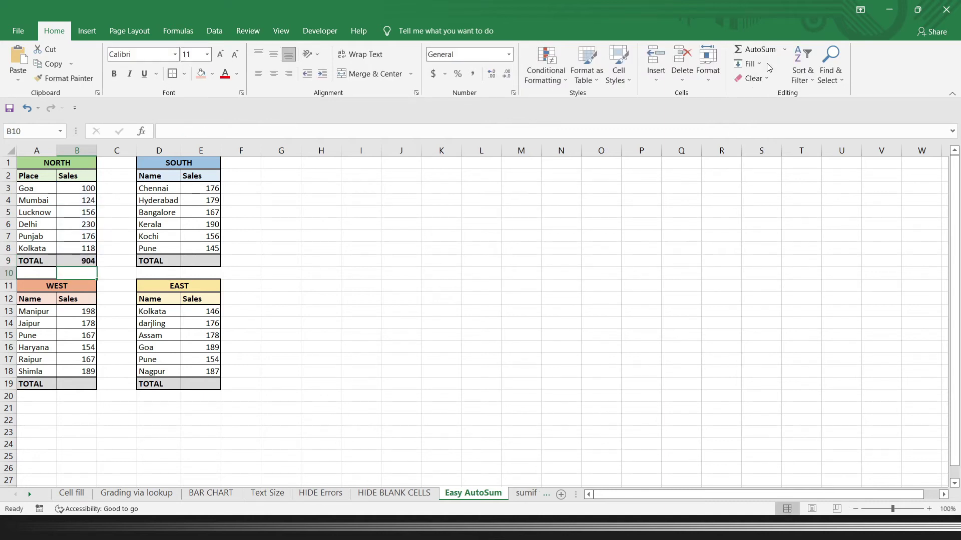
key(ctrl+z)
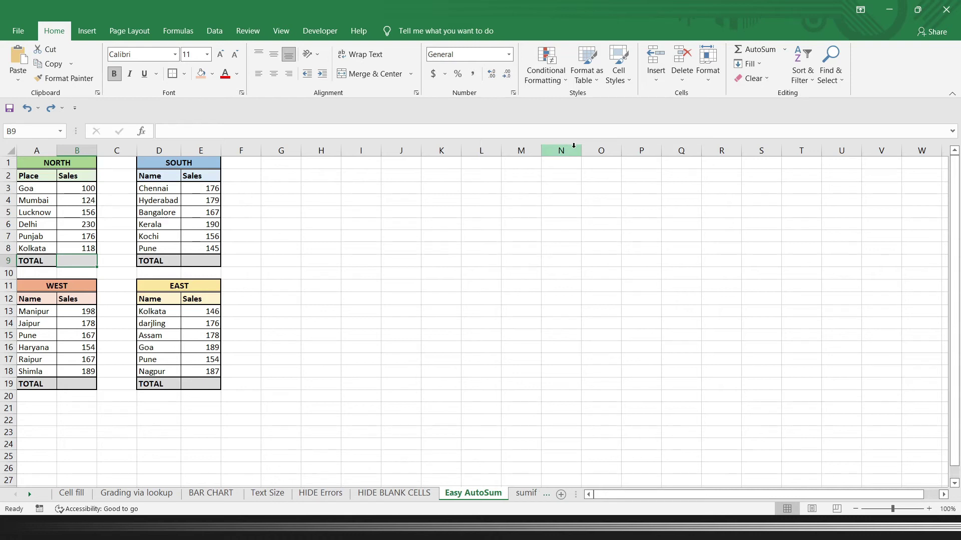
- AutoSum the NORTH, SOUTH, EAST and WEST TOTAL cells at once with Alt+=
ctrl+click(214, 260)
ctrl+click(205, 384)
ctrl+click(83, 384)
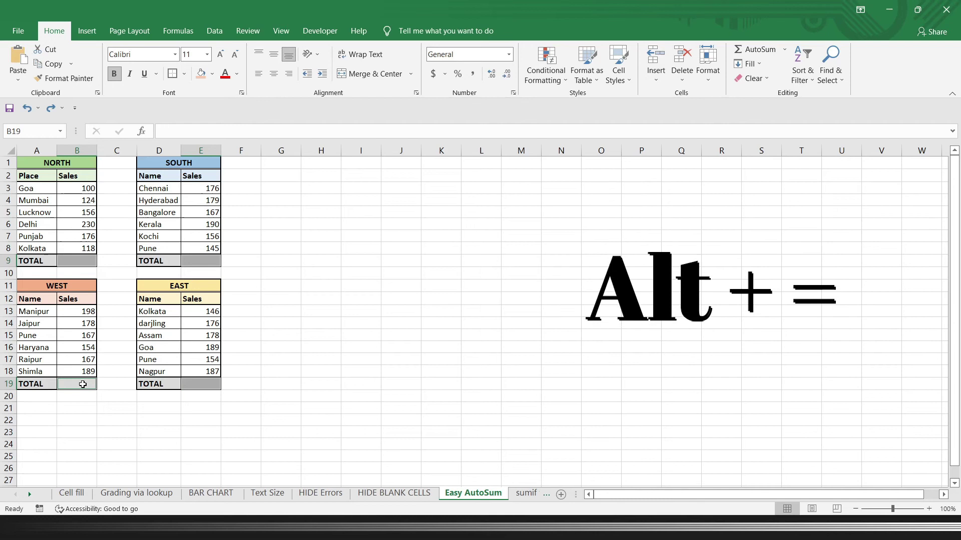
key(alt+equal)
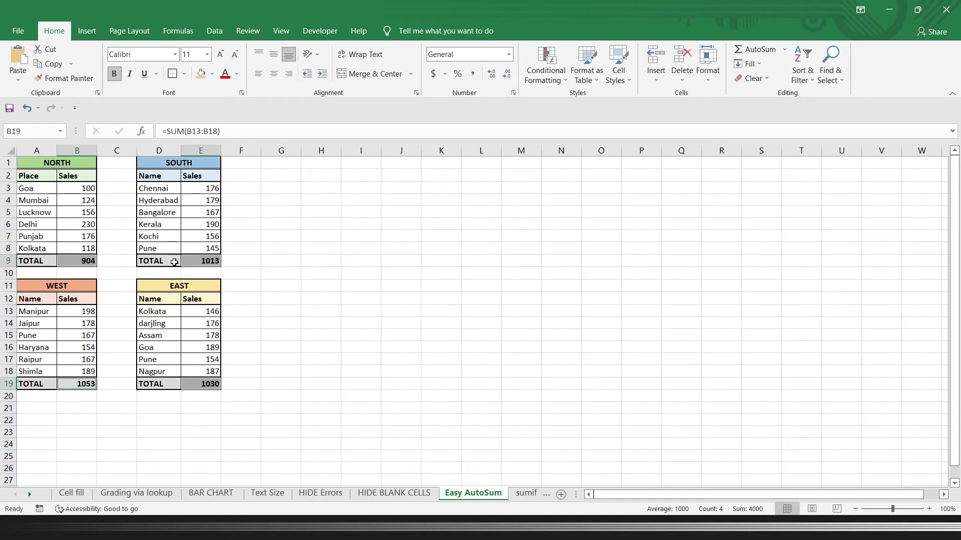
click(525, 492)
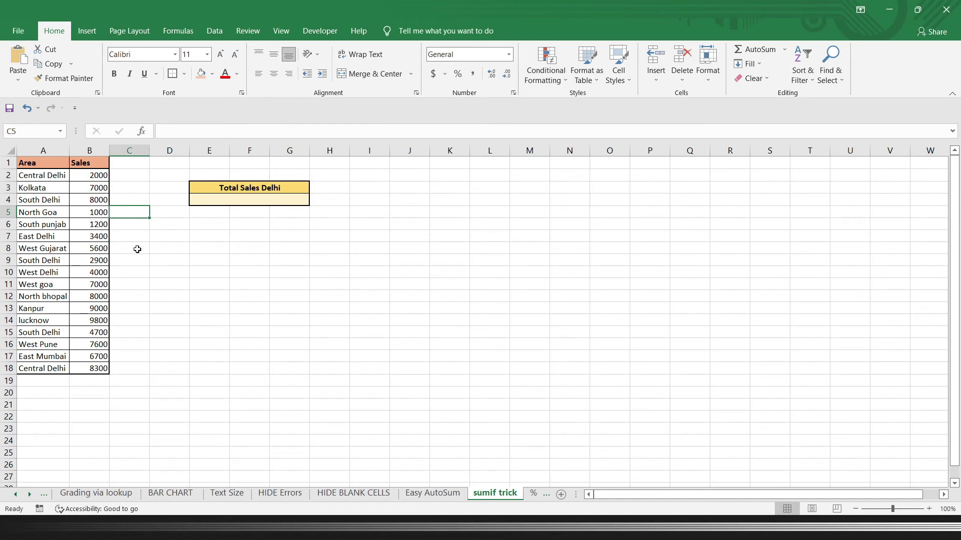
- Start a plain SUM of B2 and B4 in the Delhi total cell, then cancel it
click(224, 201)
text(=sum()
click(95, 175)
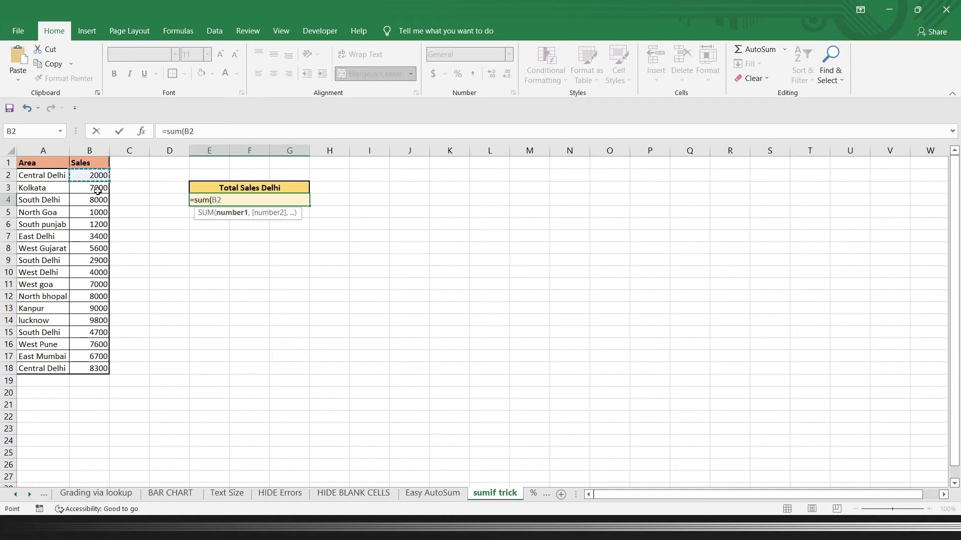
text(,)
click(96, 200)
key(BackSpace)
key(BackSpace)
key(BackSpace)
key(BackSpace)
key(BackSpace)
key(BackSpace)
key(BackSpace)
key(BackSpace)
key(Return)
- Enter =SUMIF(A2:A18,"*Delhi*",B2:B18) in the Total Sales Delhi cell, giving 33300
double_click(240, 202)
text(umif)
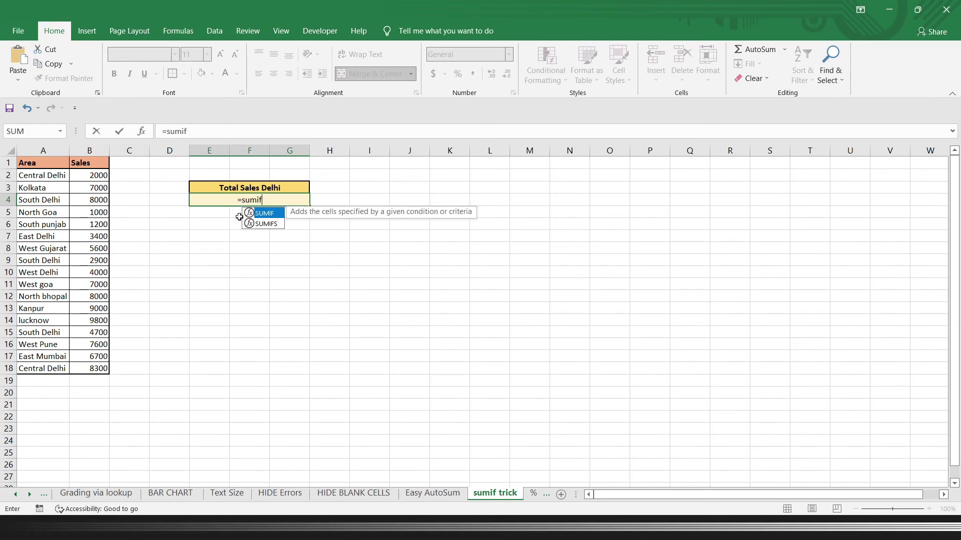
text(()
drag(43, 175, 51, 371)
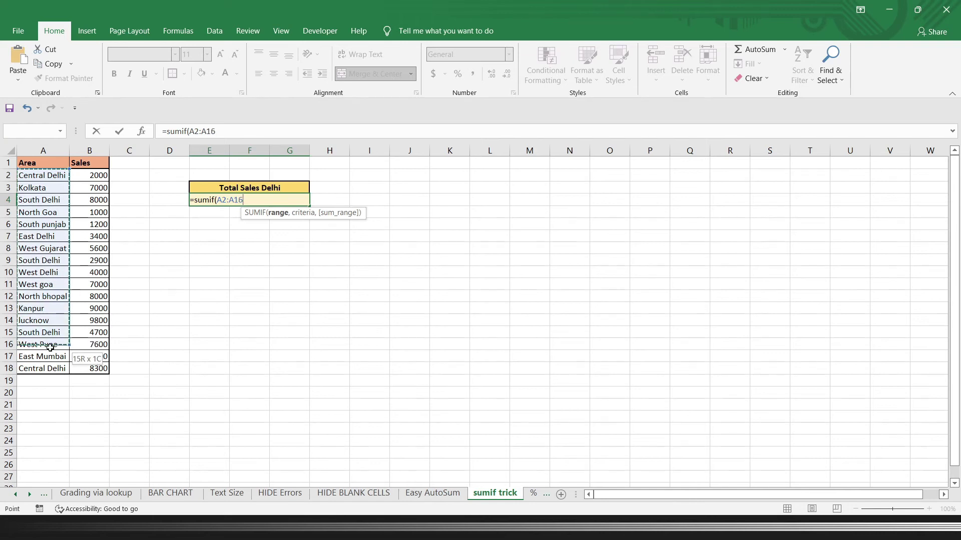
text(,)
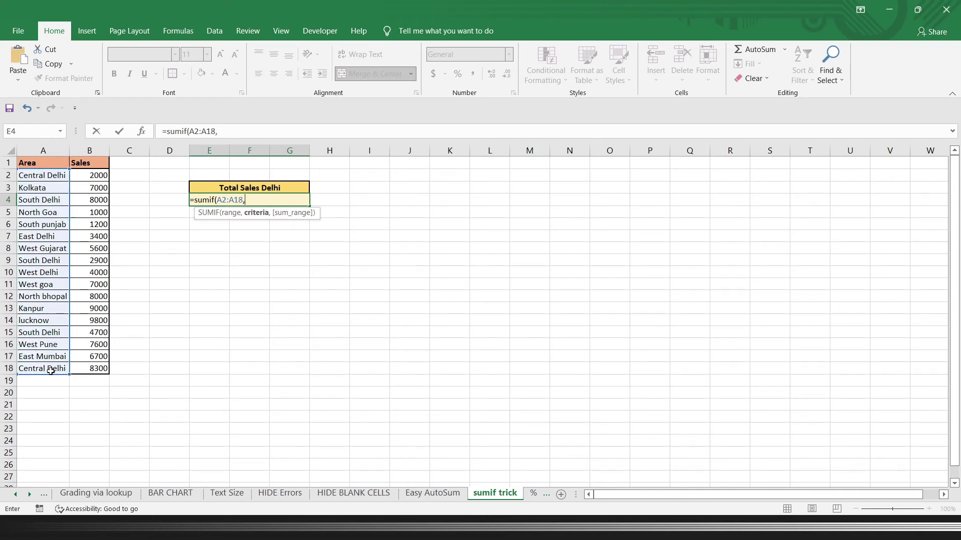
text("*Delhi*")
text(,)
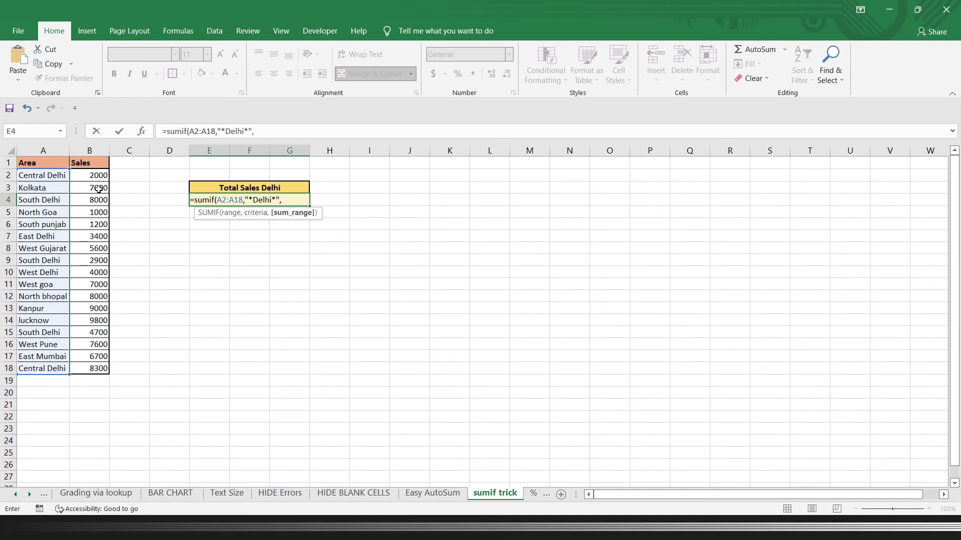
drag(96, 177, 93, 368)
text())
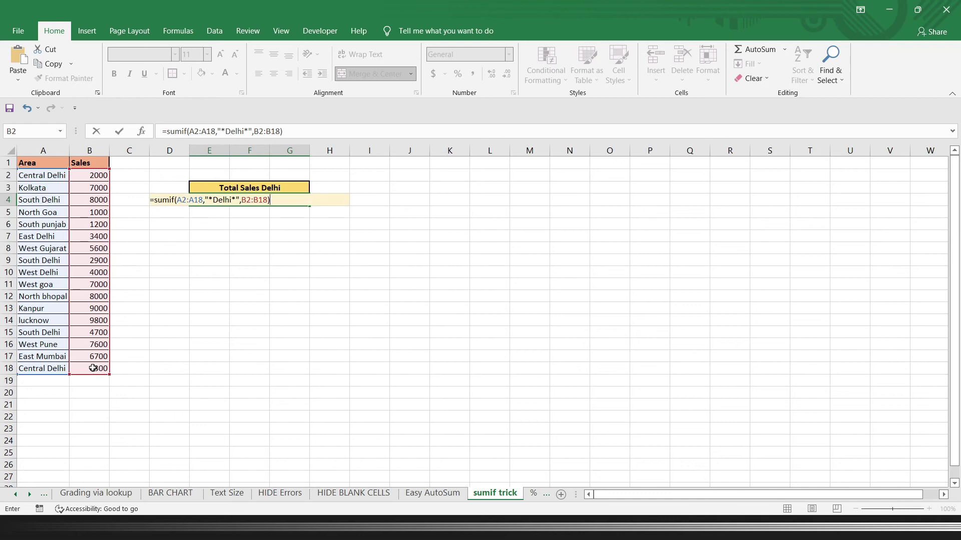
key(Return)
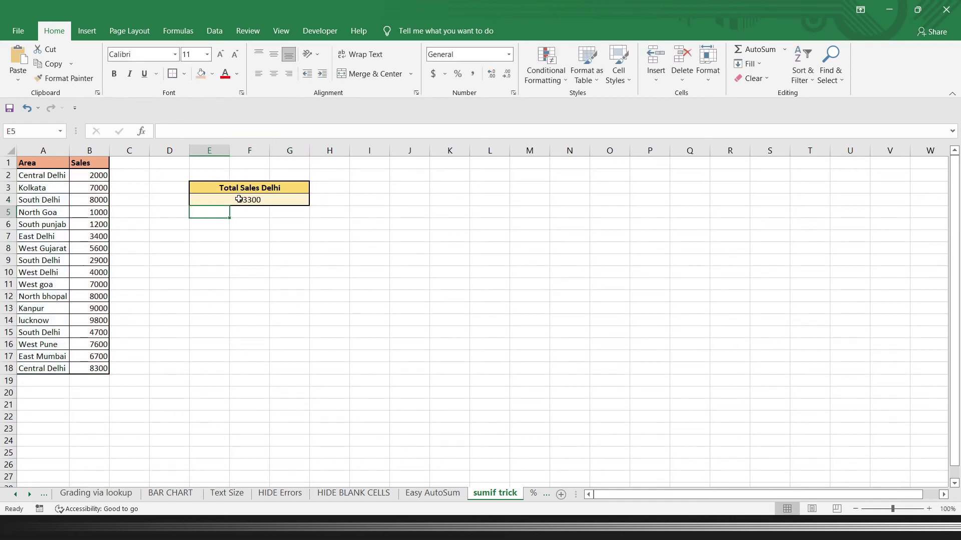
- On the % total sales sheet, enter =B3/B20 in C3 for Delhi's share of total sales
key(ctrl+Page_Down)
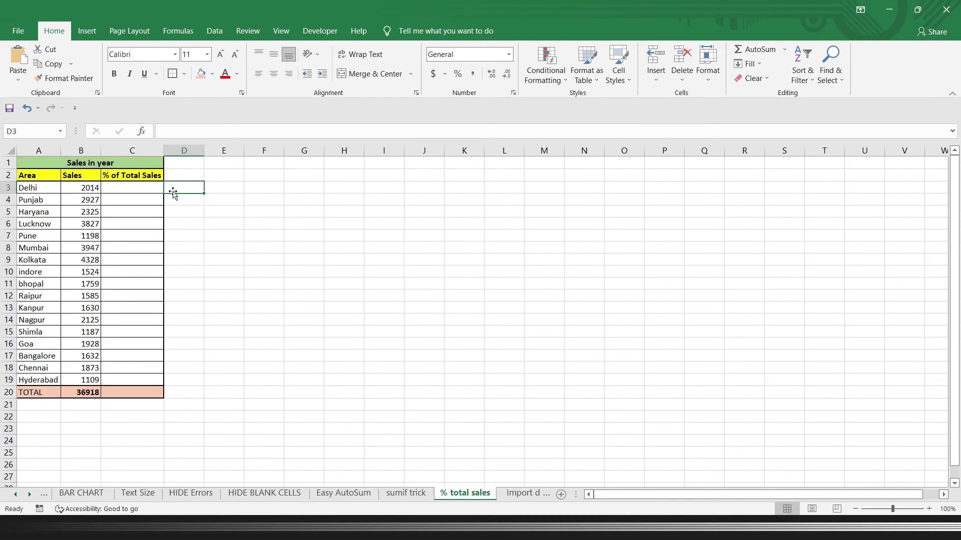
click(135, 191)
text(=)
click(94, 188)
text(/)
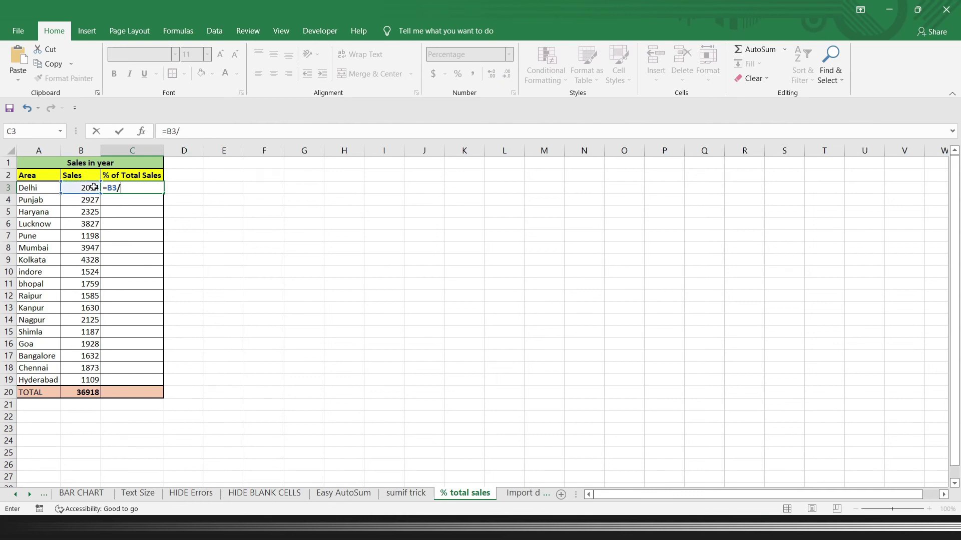
click(93, 391)
key(Return)
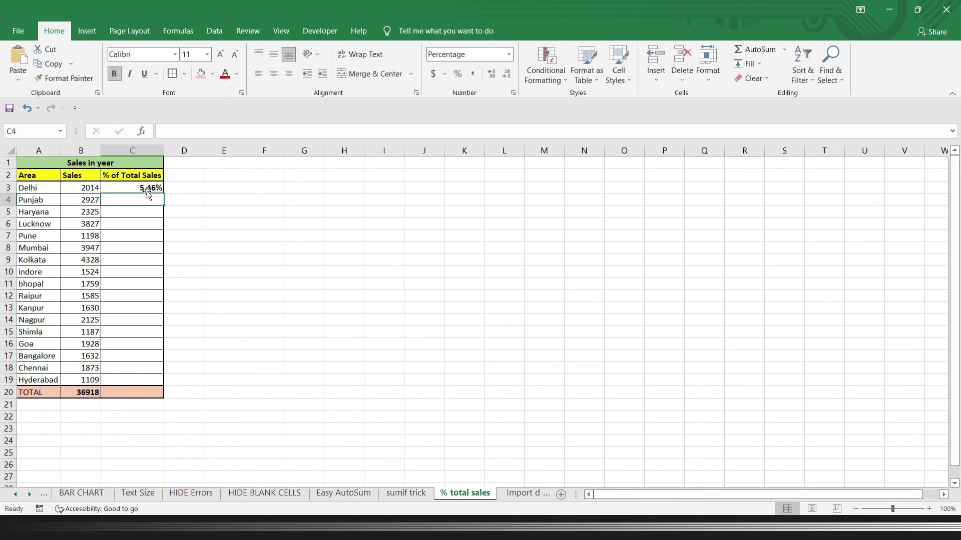
- Clear the manual percentage formula from C3
click(193, 188)
click(155, 189)
key(Delete)
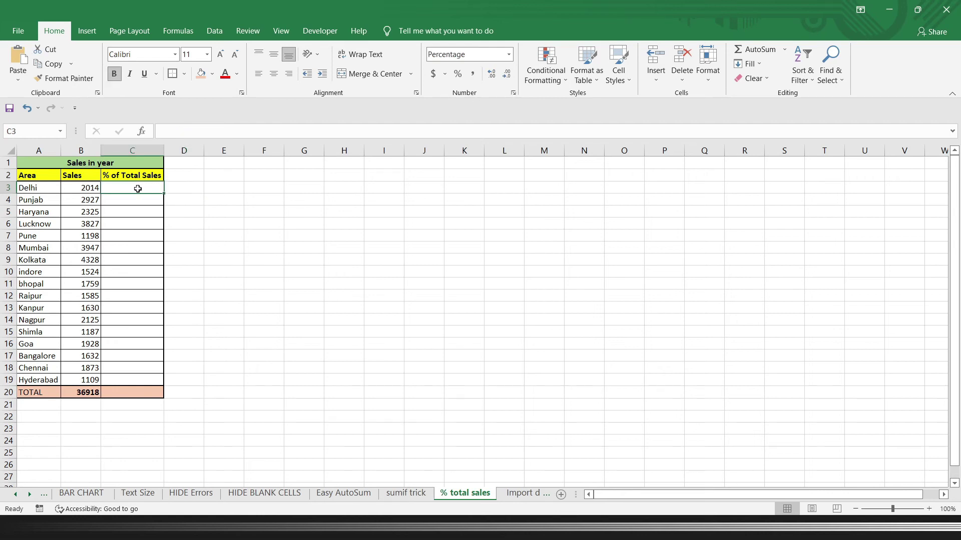
- Apply Quick Analysis % Total to sales B3:B19, filling column C with each area's share
drag(94, 188, 92, 379)
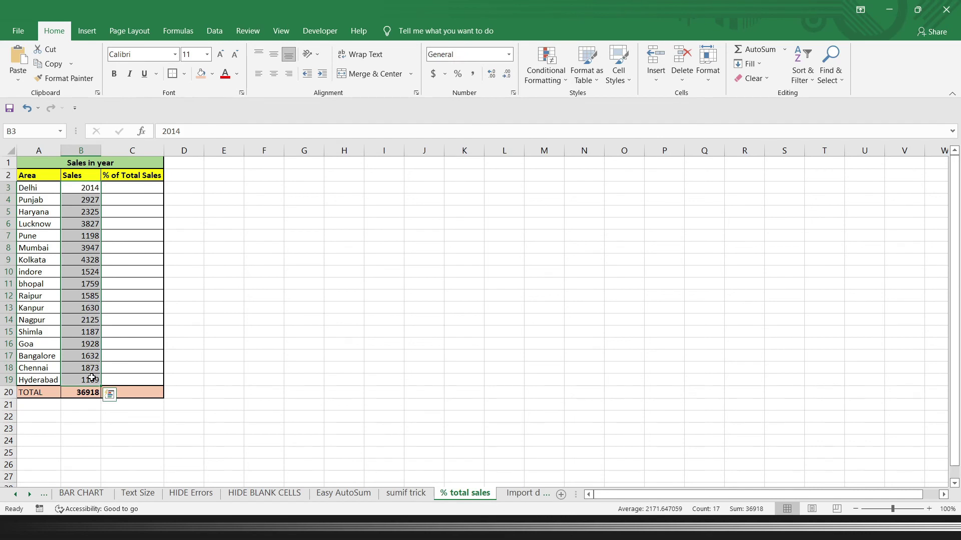
click(110, 396)
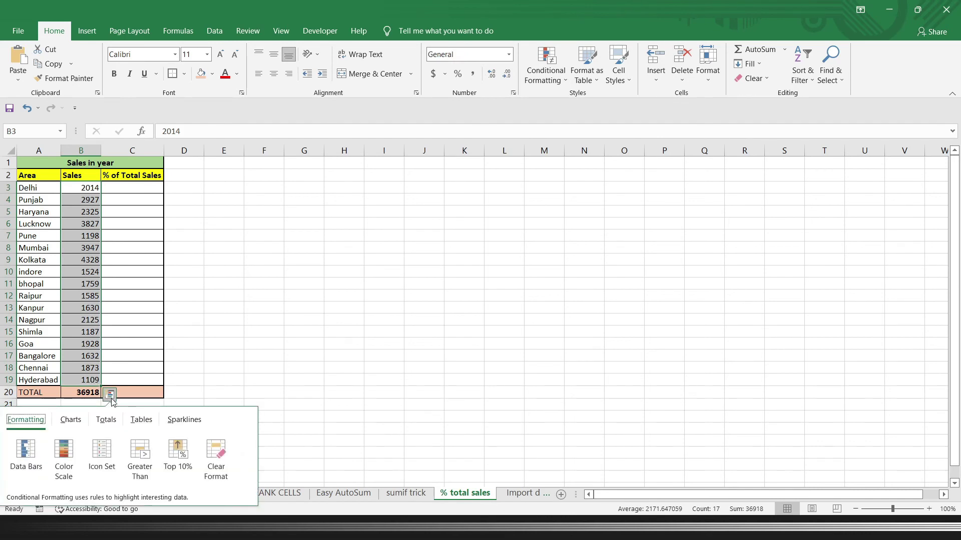
click(105, 423)
click(247, 459)
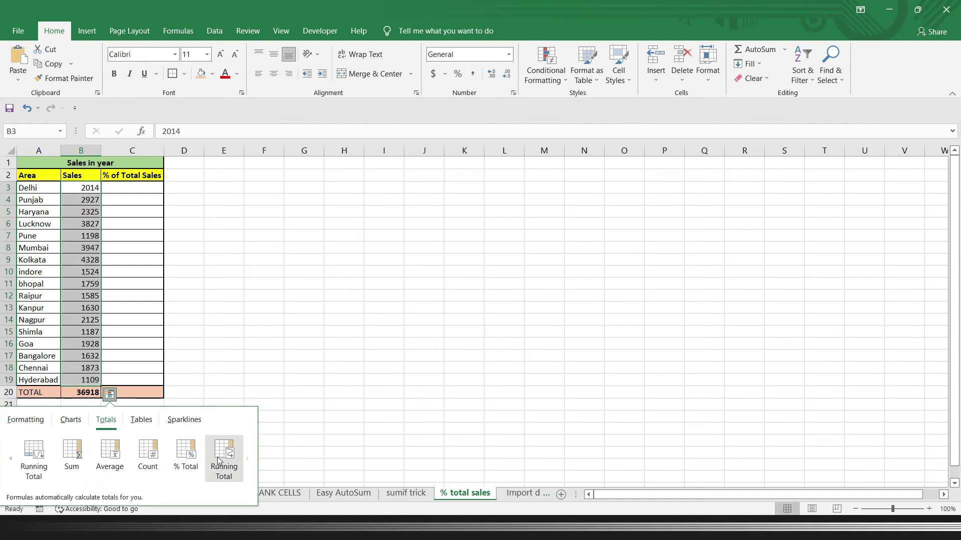
click(193, 461)
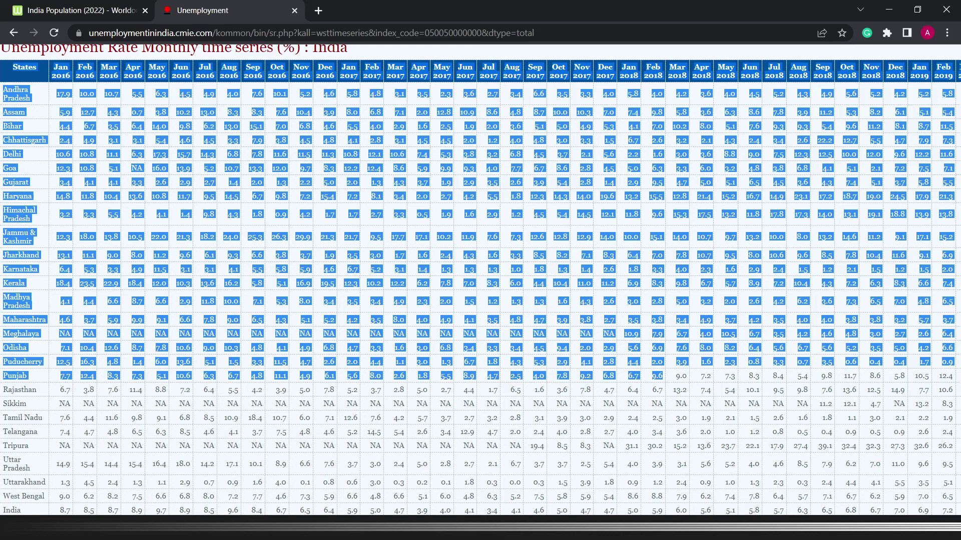
key(alt+Tab)
key(ctrl+v)
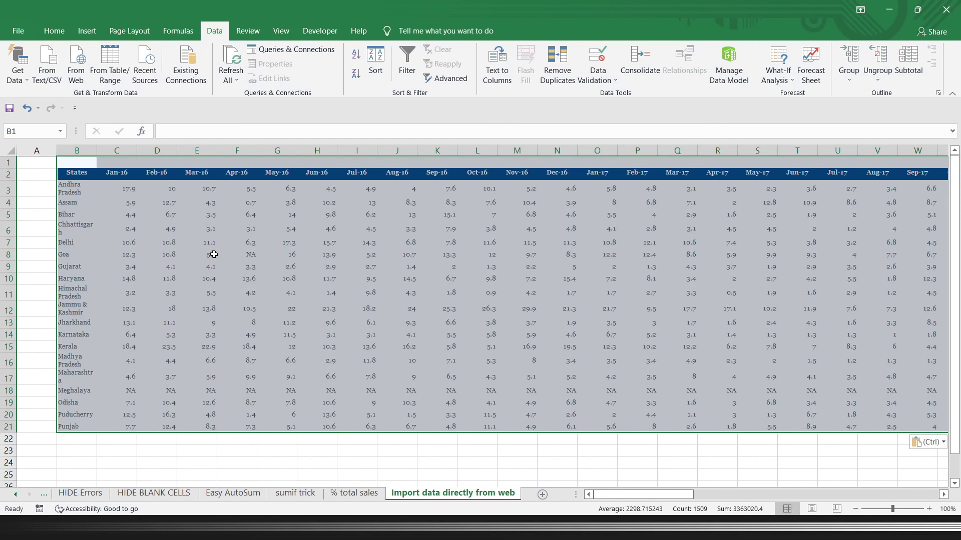
key(ctrl+z)
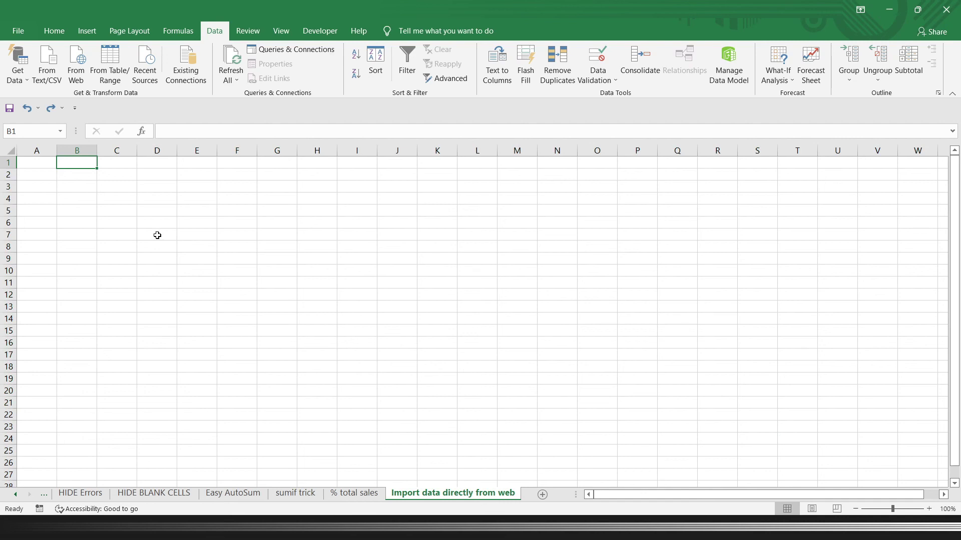
- Start a From Web data import using the pasted web page address
click(29, 80)
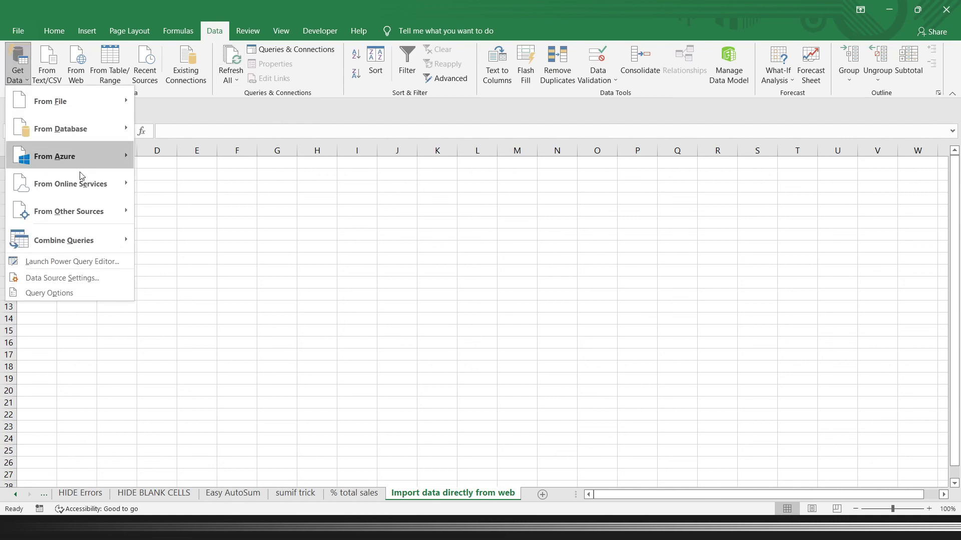
mouse_move(68, 211)
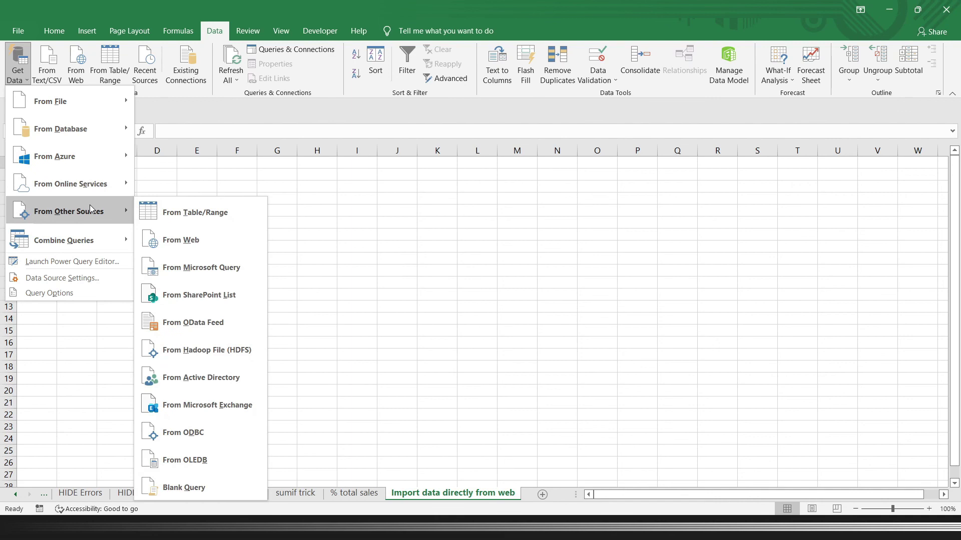
click(165, 239)
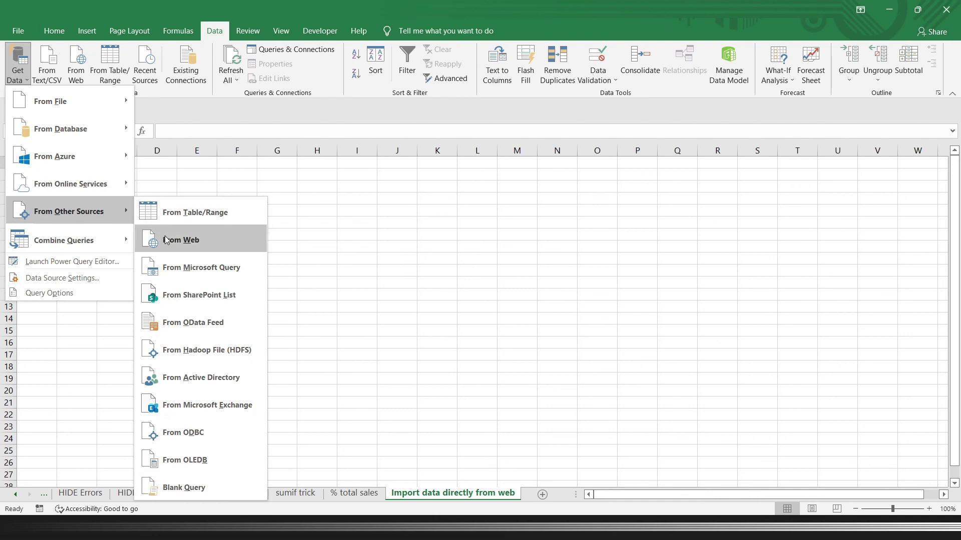
key(ctrl+v)
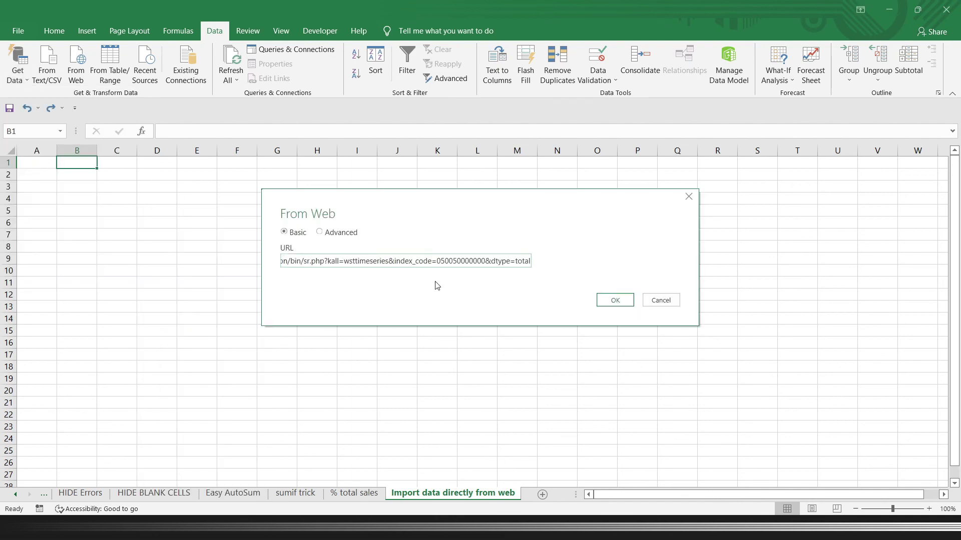
click(605, 300)
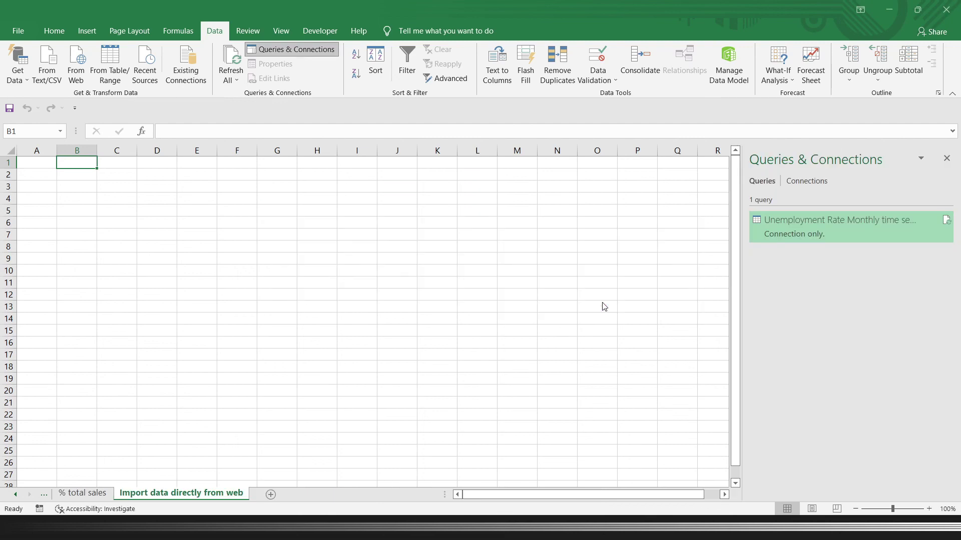
- Select the unemployment rate table in the Navigator and load it into the workbook
click(386, 174)
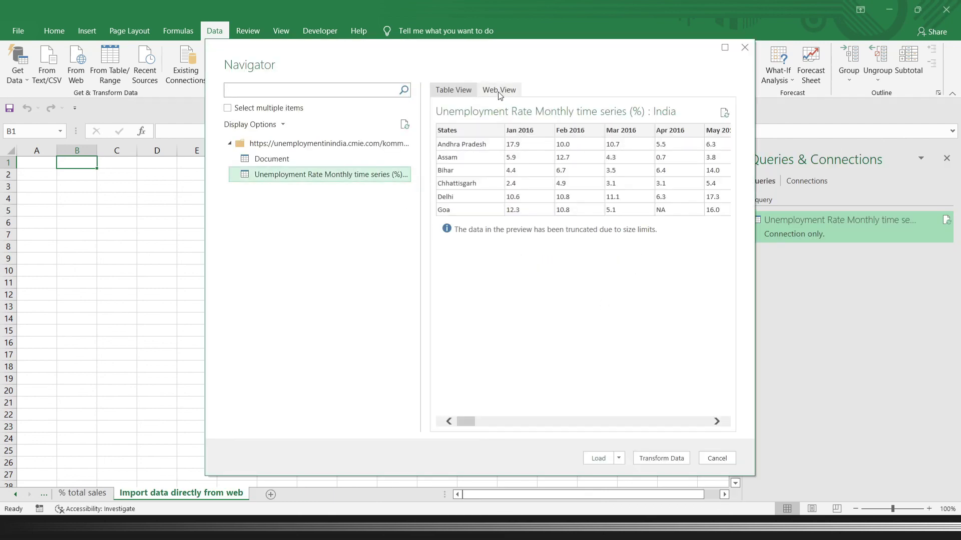
click(498, 93)
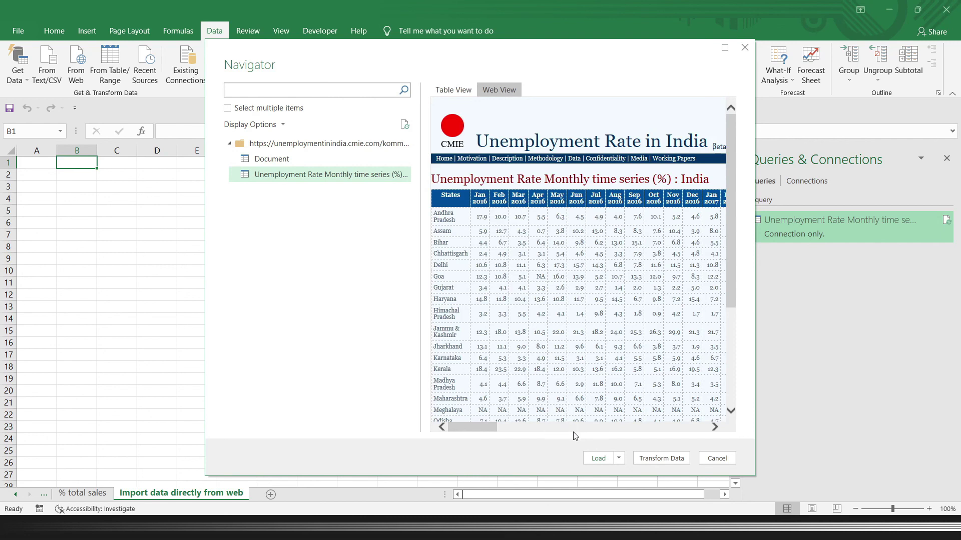
click(598, 459)
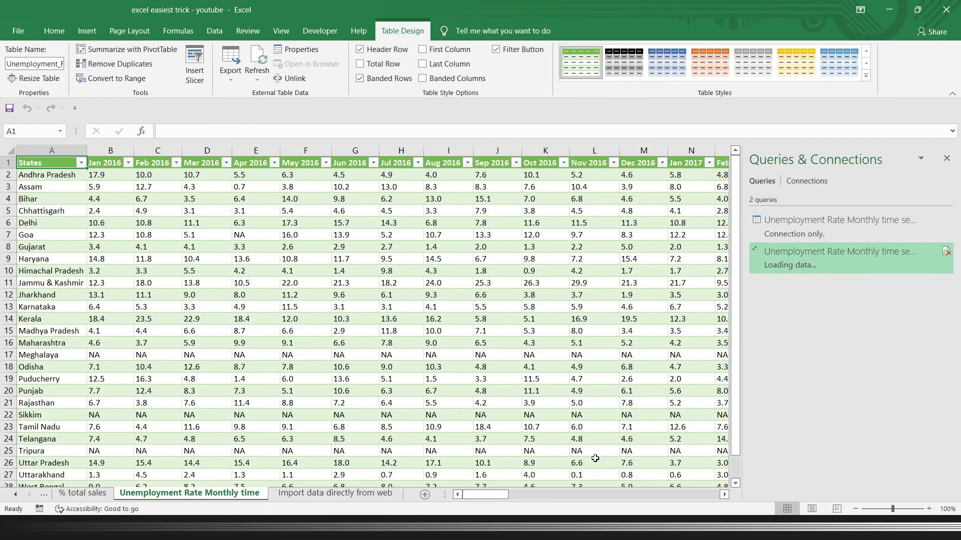